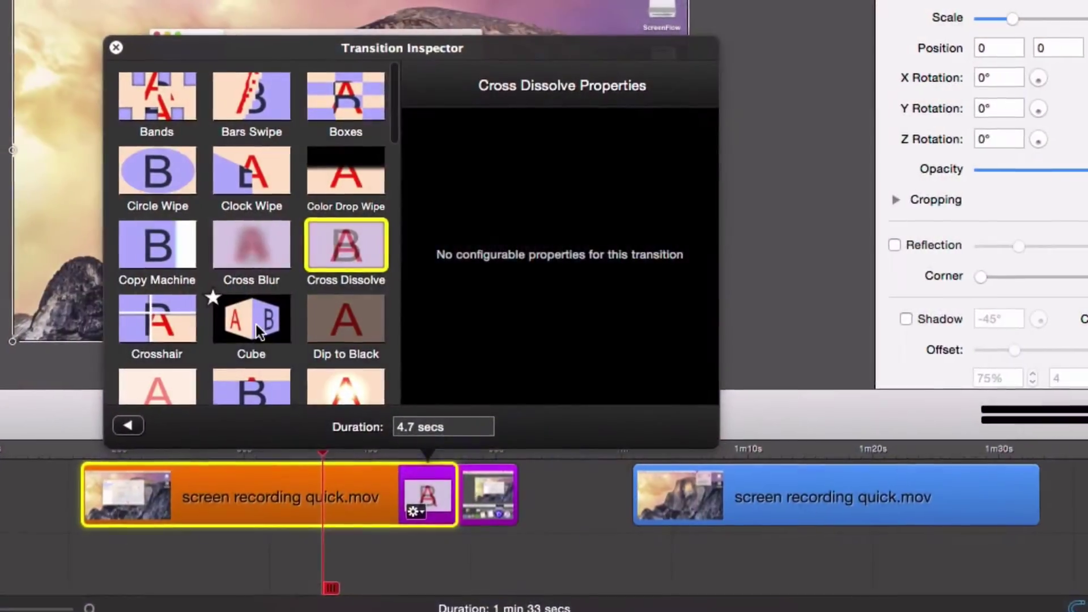
- Switch the transition to Cube and overlap the clips with the recording
left_click(253, 326)
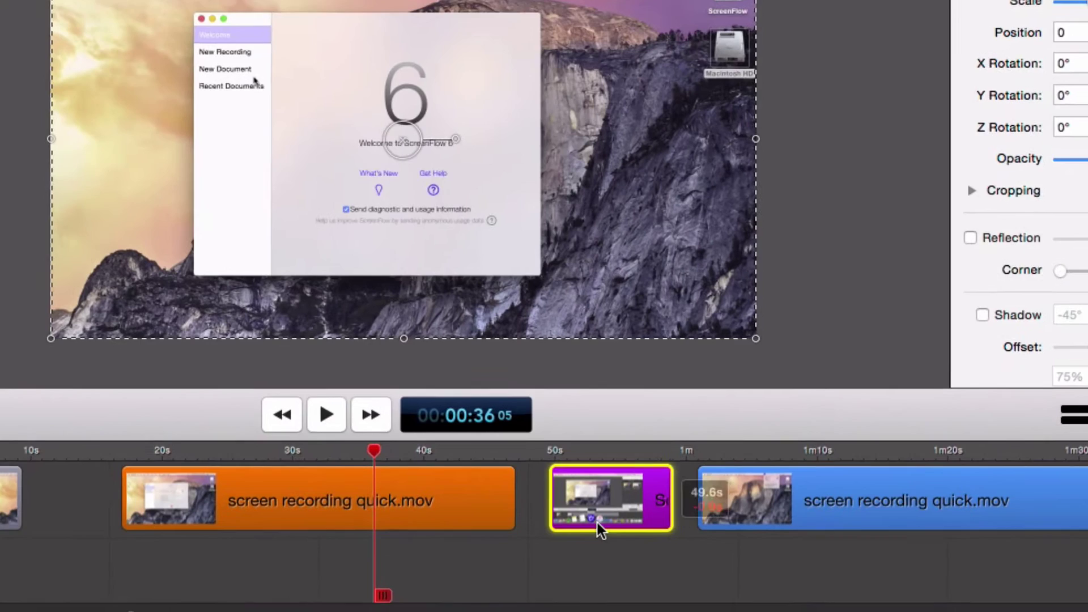
left_click_drag(597, 522, 548, 488)
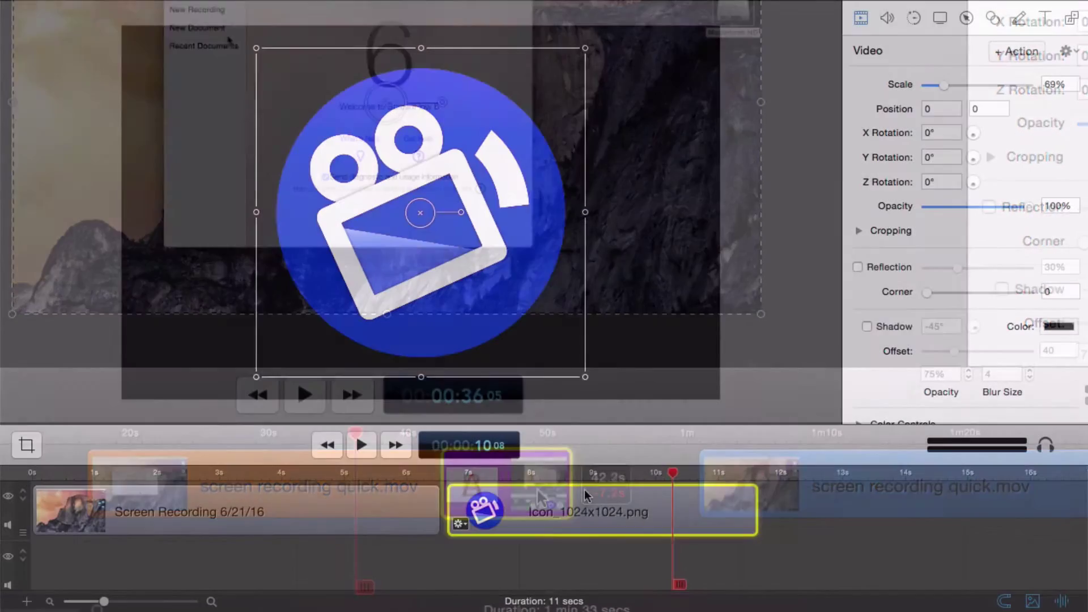
left_click_drag(585, 496, 528, 498)
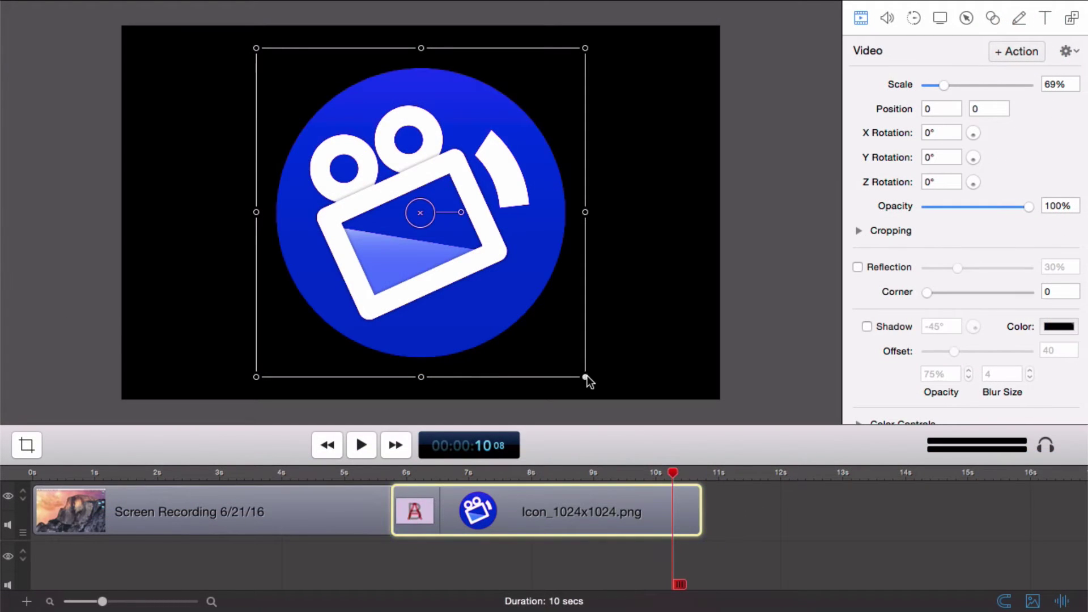
- Shrink the logo to about 37% in the bottom-right, then enlarge and reposition the Colosseum image
left_click_drag(586, 375, 433, 224)
left_click_drag(348, 136, 615, 309)
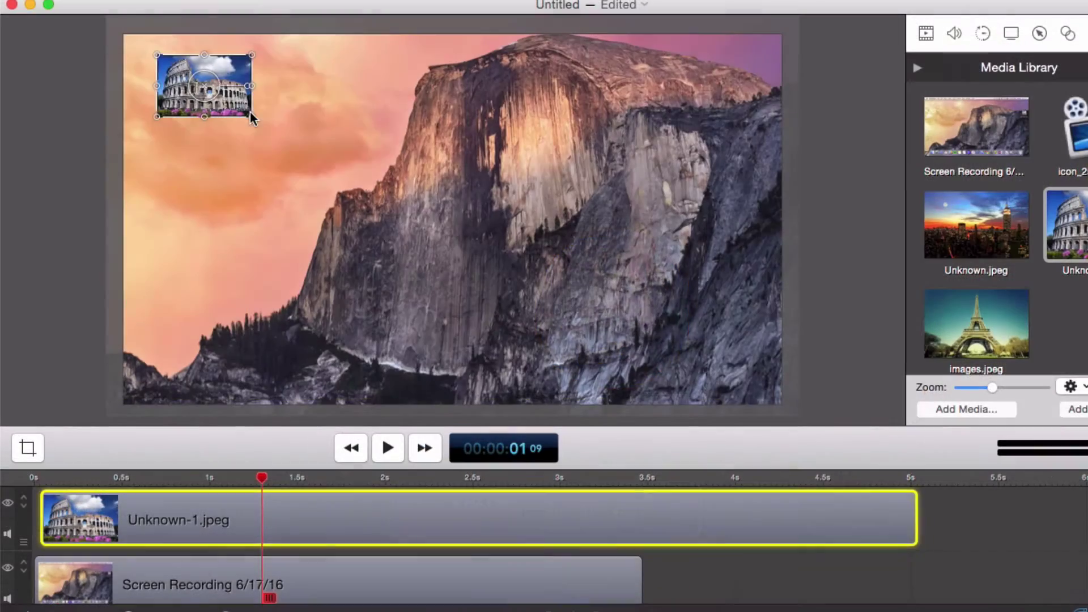
left_click_drag(251, 115, 420, 228)
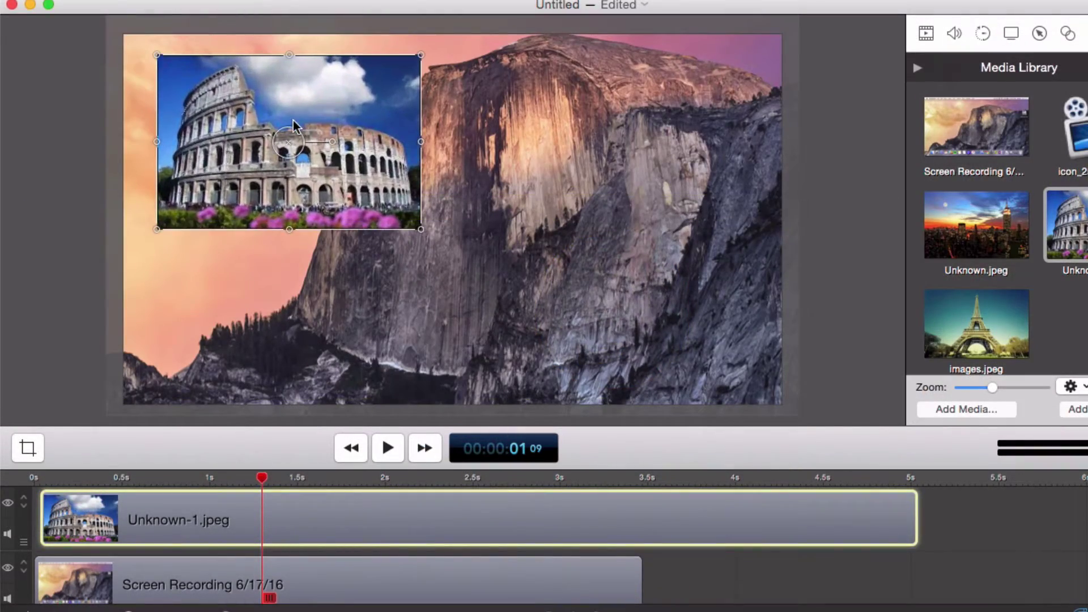
left_click_drag(294, 125, 600, 290)
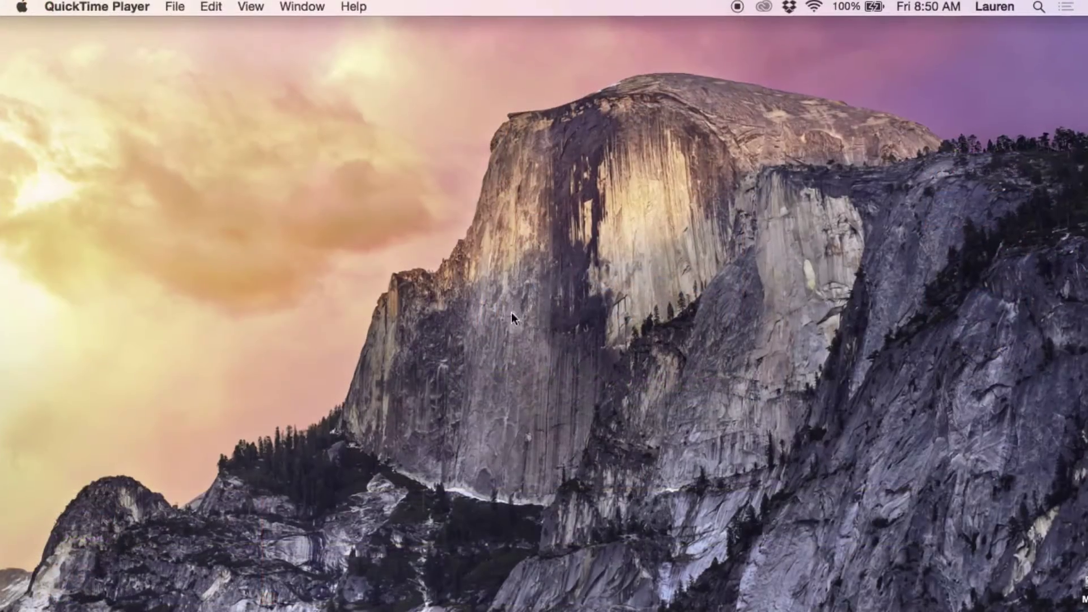
- Launch ScreenFlow from the Dock and dismiss the intro overlay
mouse_move(447, 600)
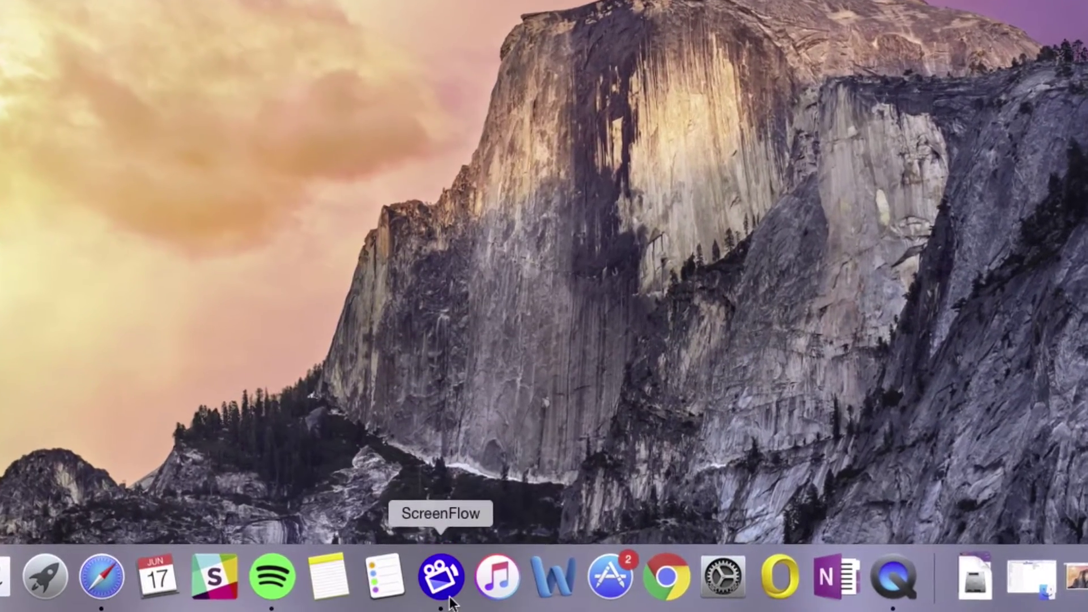
left_click(449, 599)
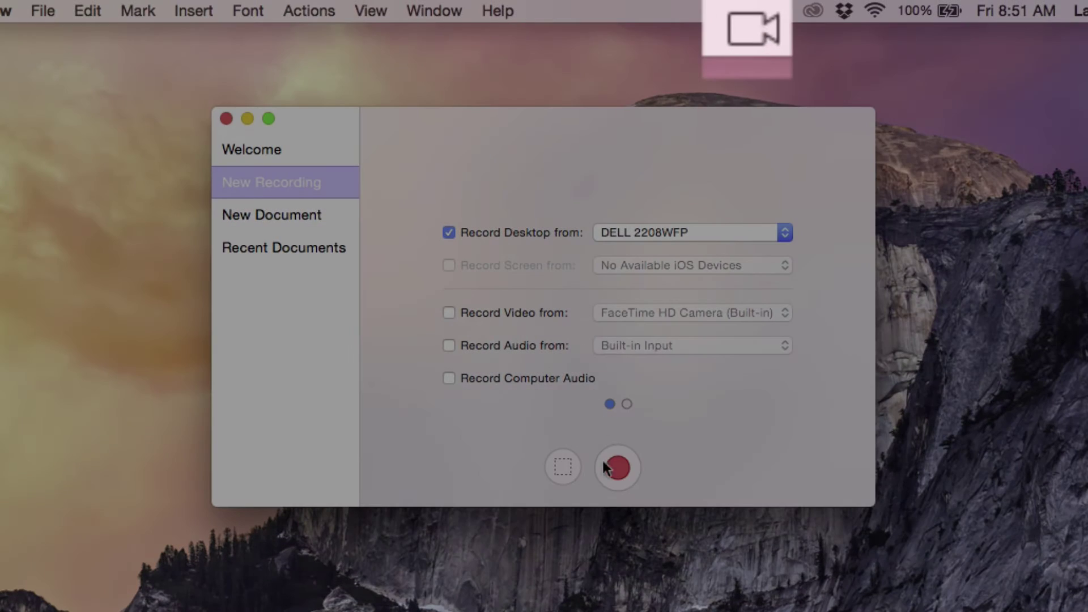
left_click(617, 471)
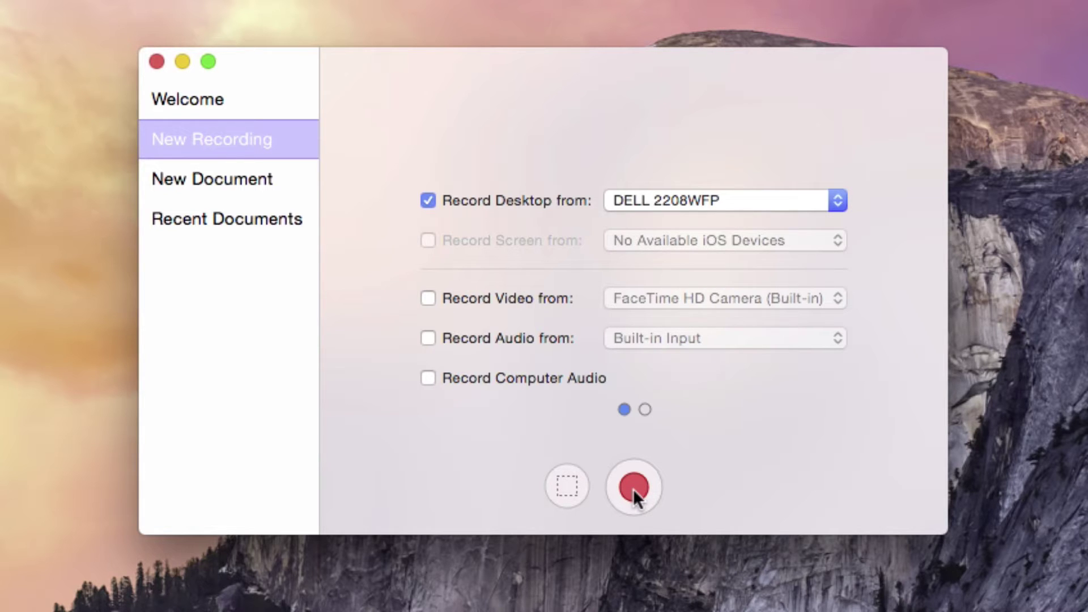
- Record a short desktop clip and stop it from the menu-bar ScreenFlow icon
left_click(634, 489)
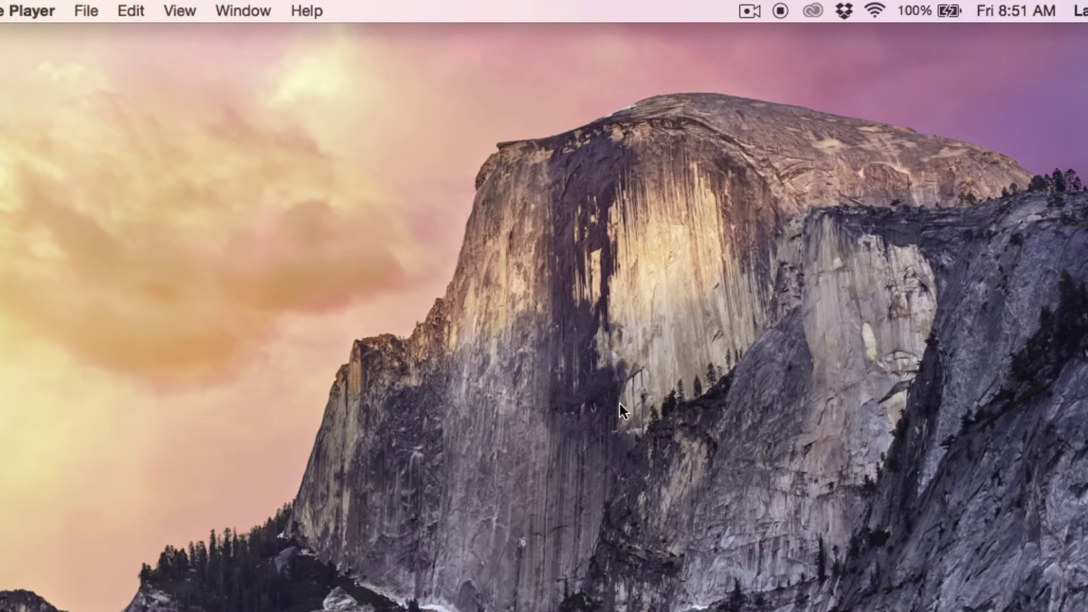
left_click(750, 11)
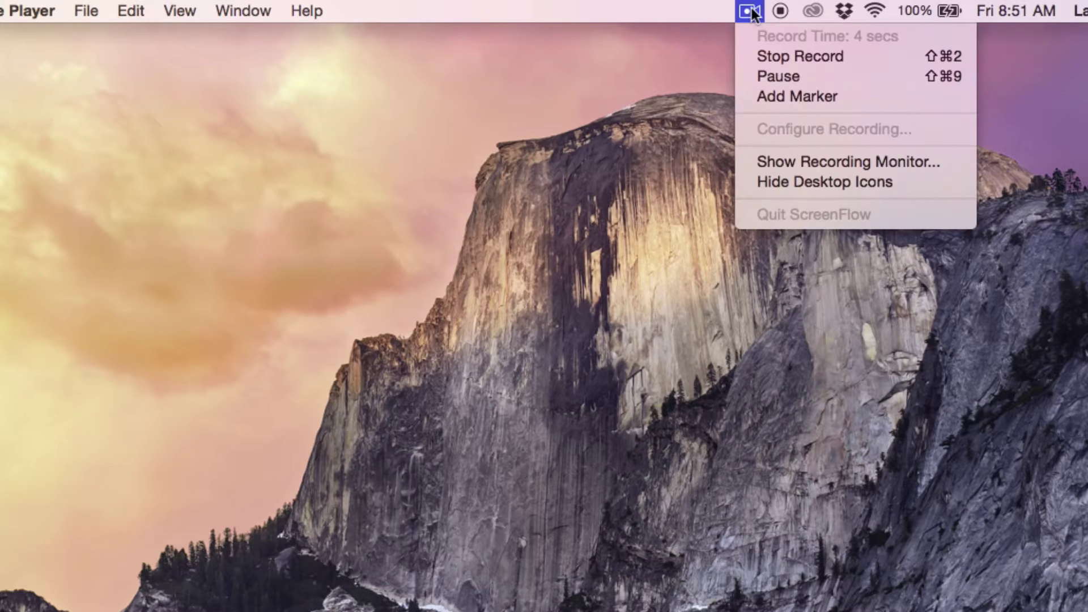
left_click(874, 58)
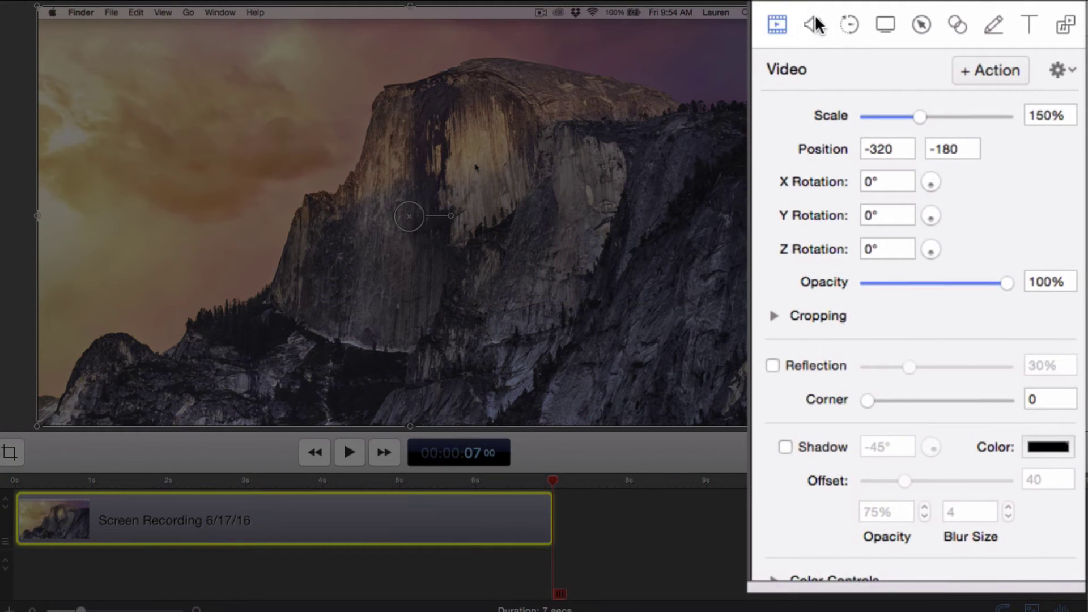
left_click(815, 24)
left_click(849, 25)
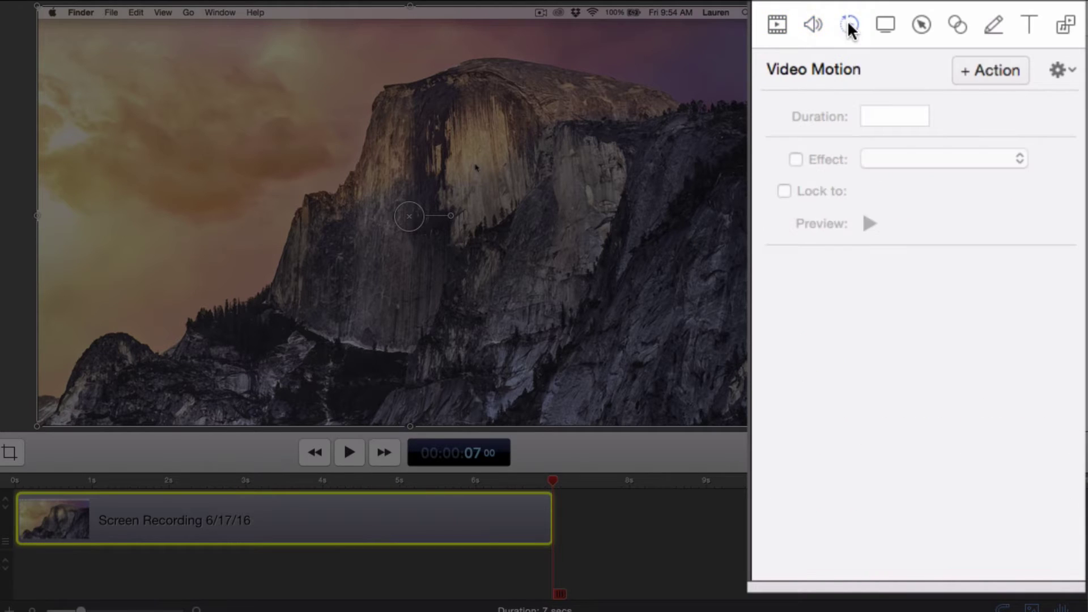
left_click(884, 25)
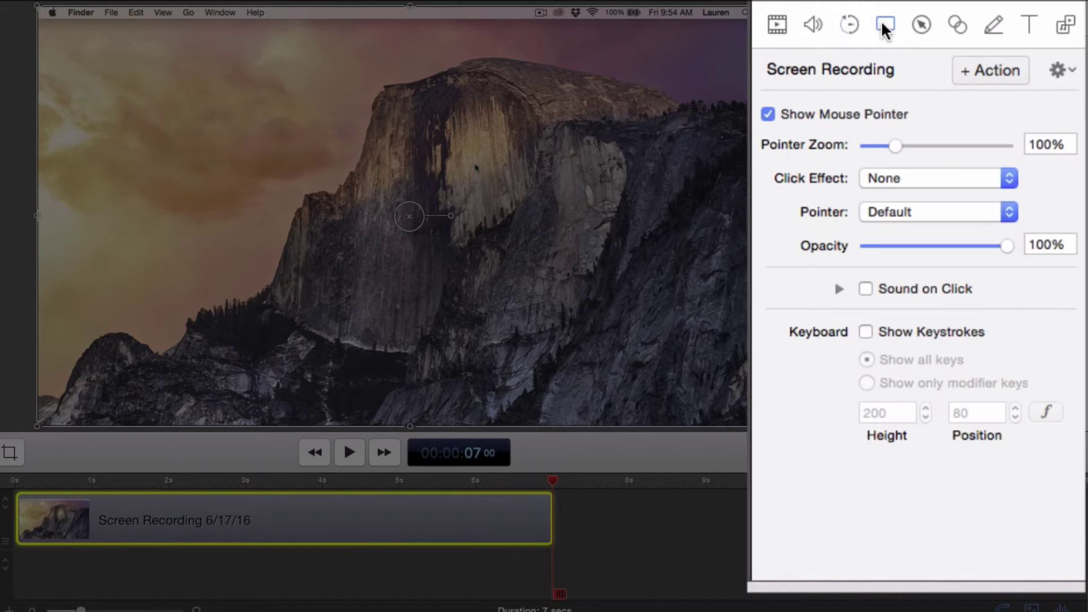
left_click(921, 26)
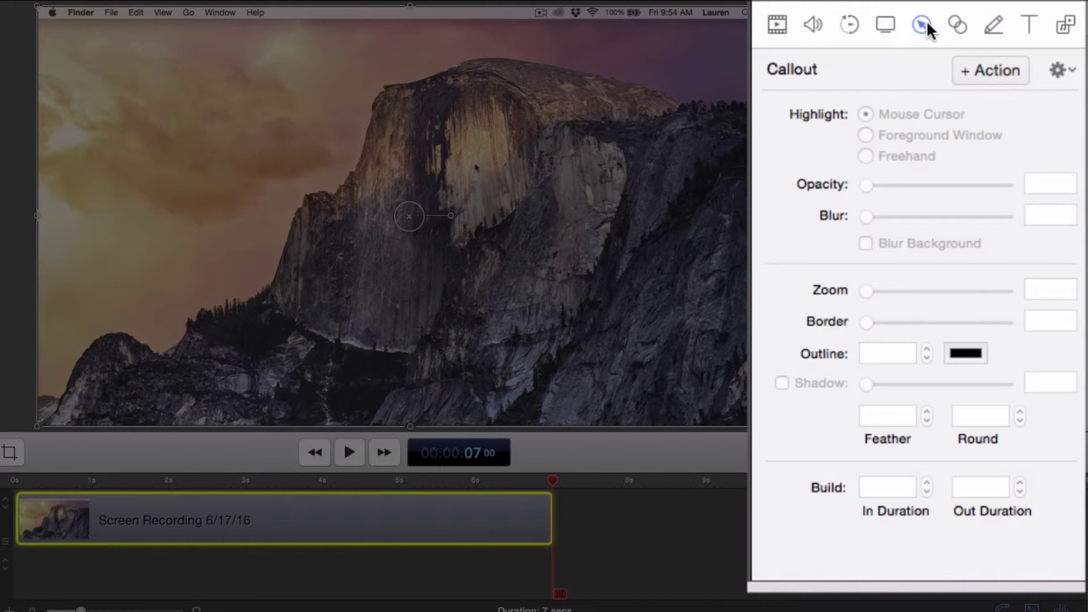
left_click(957, 26)
left_click(994, 25)
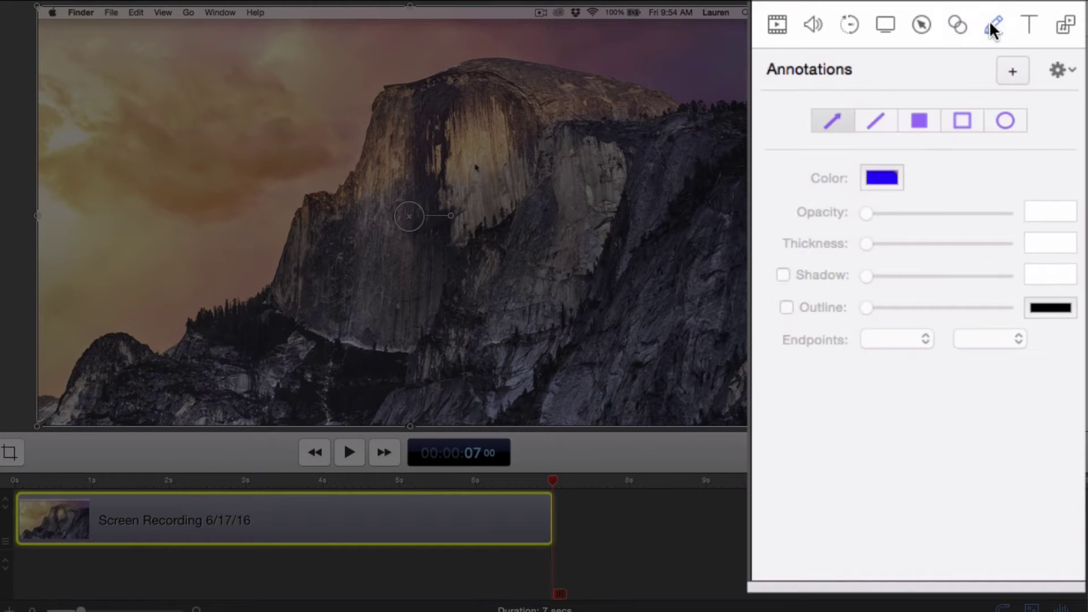
left_click(1029, 27)
left_click(1066, 25)
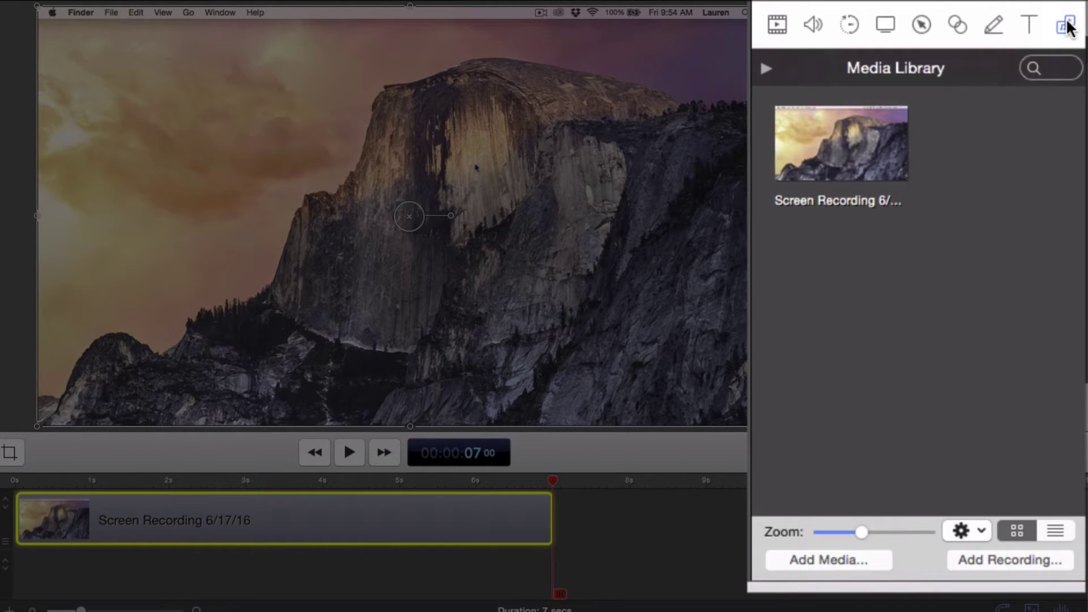
left_click(766, 69)
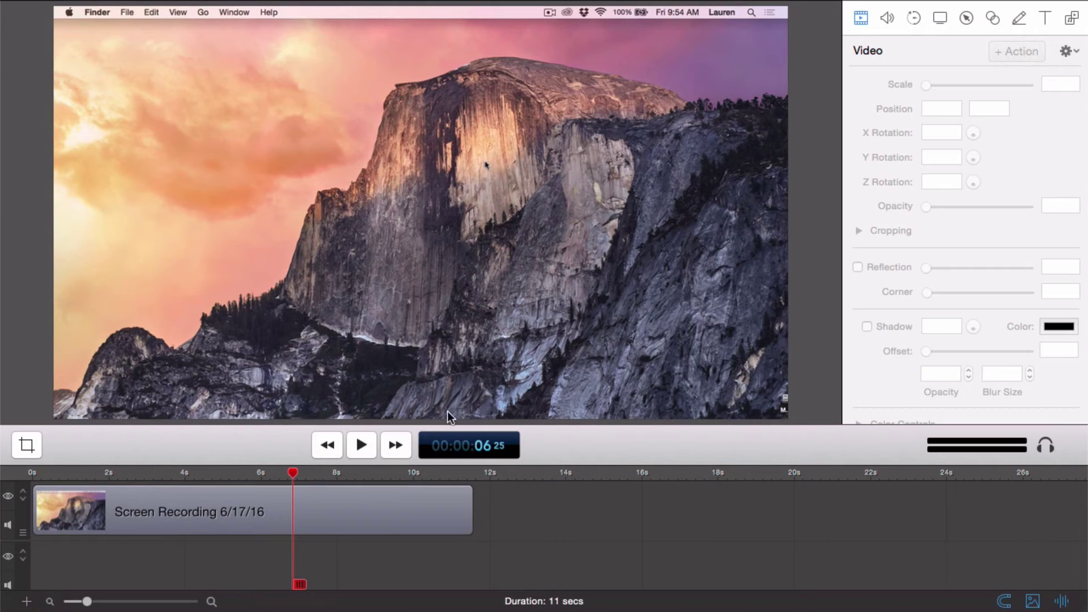
- Play the recorded clip and pause it around the 10-second mark
left_click(362, 446)
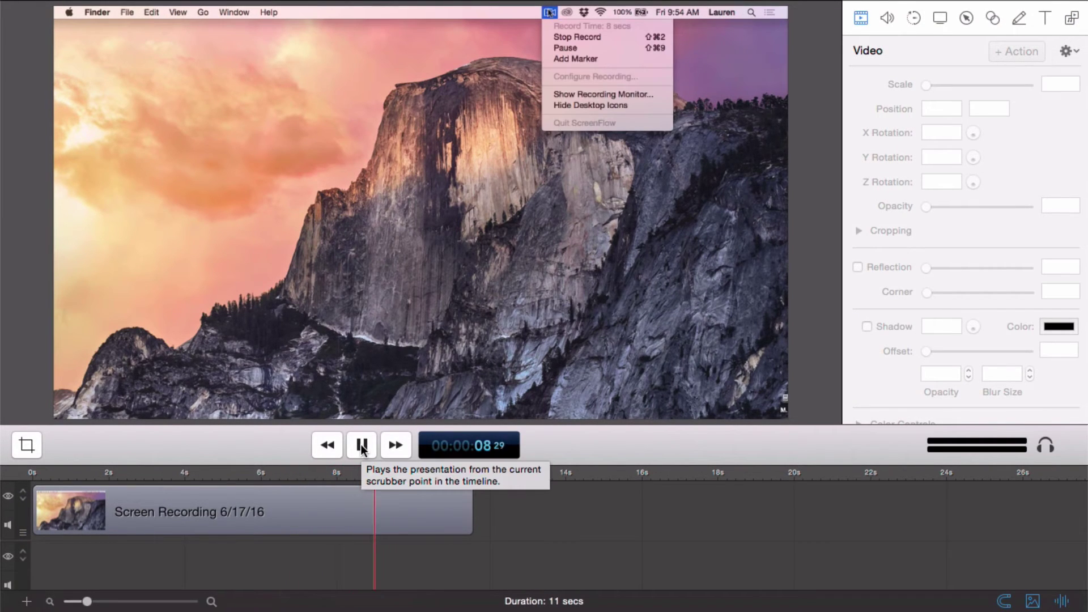
left_click(363, 449)
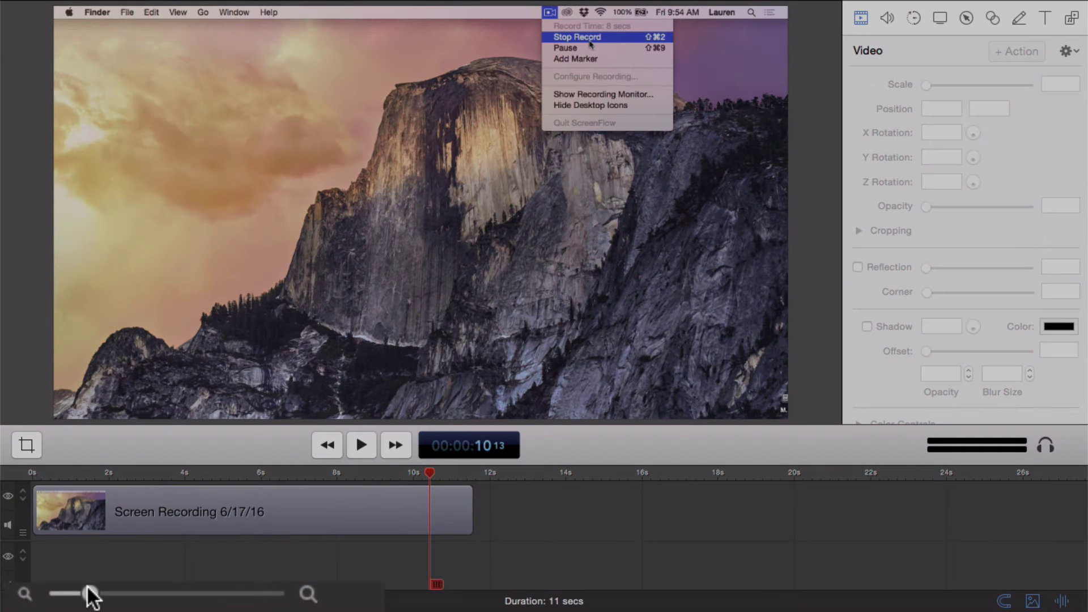
- Split the screen recording at 7 seconds and delete the piece after the split
left_click_drag(89, 594, 131, 593)
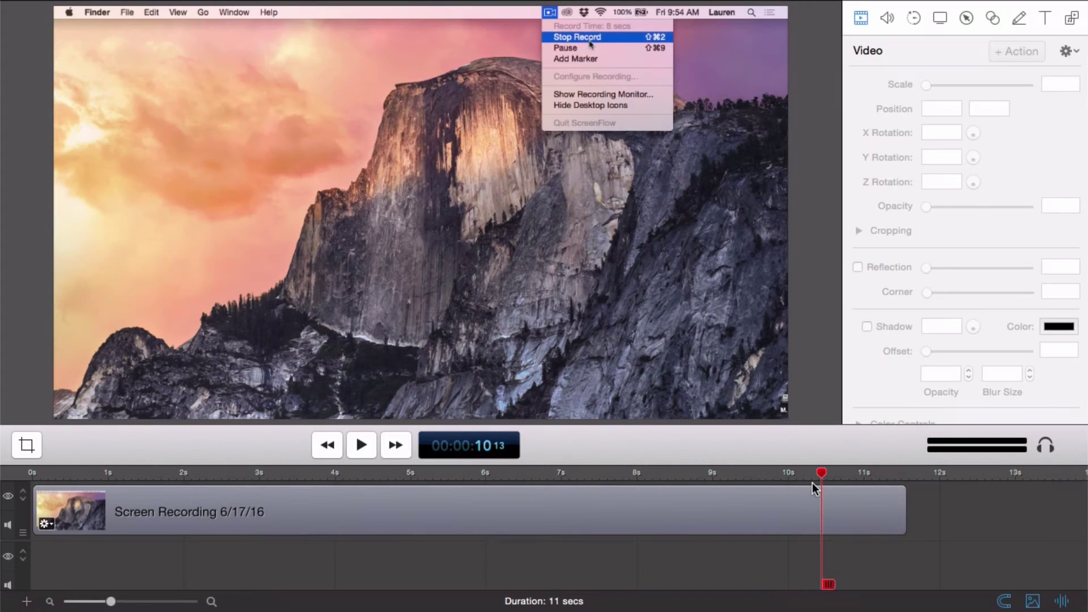
left_click_drag(822, 476, 561, 515)
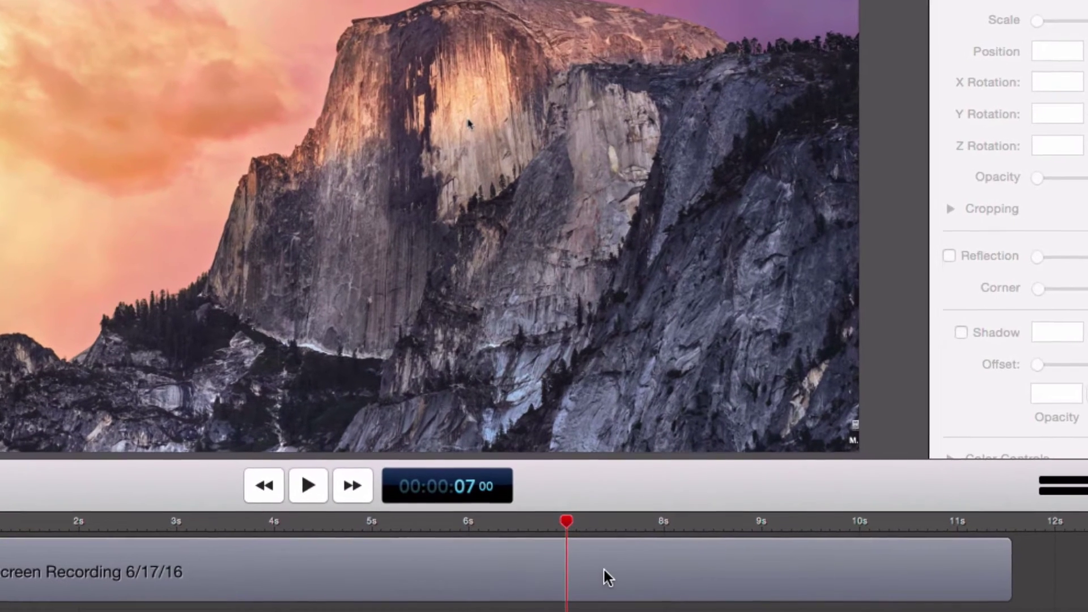
left_click(599, 548)
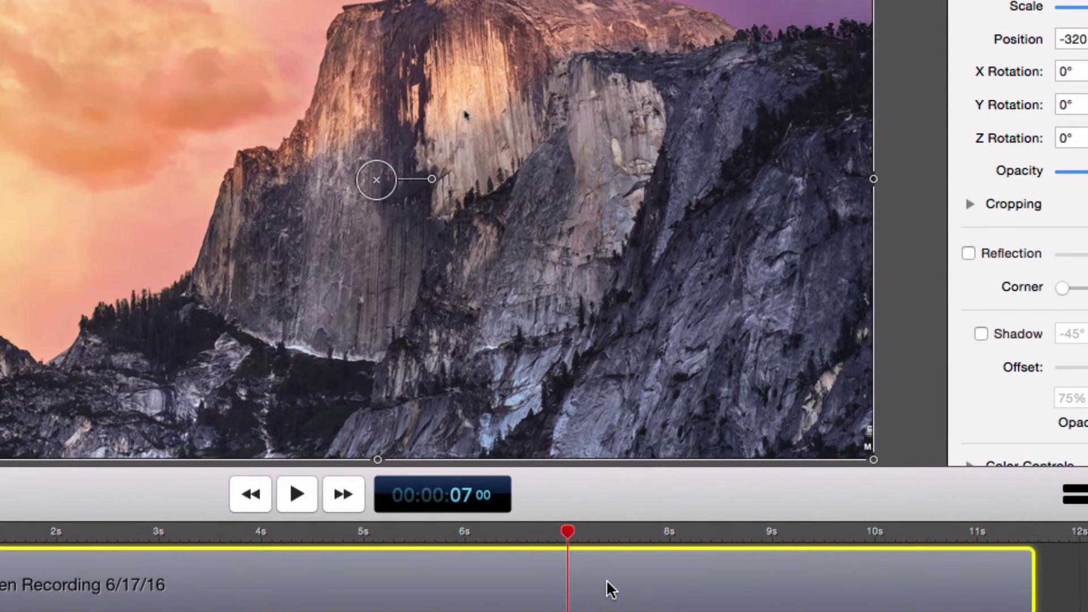
right_click(608, 584)
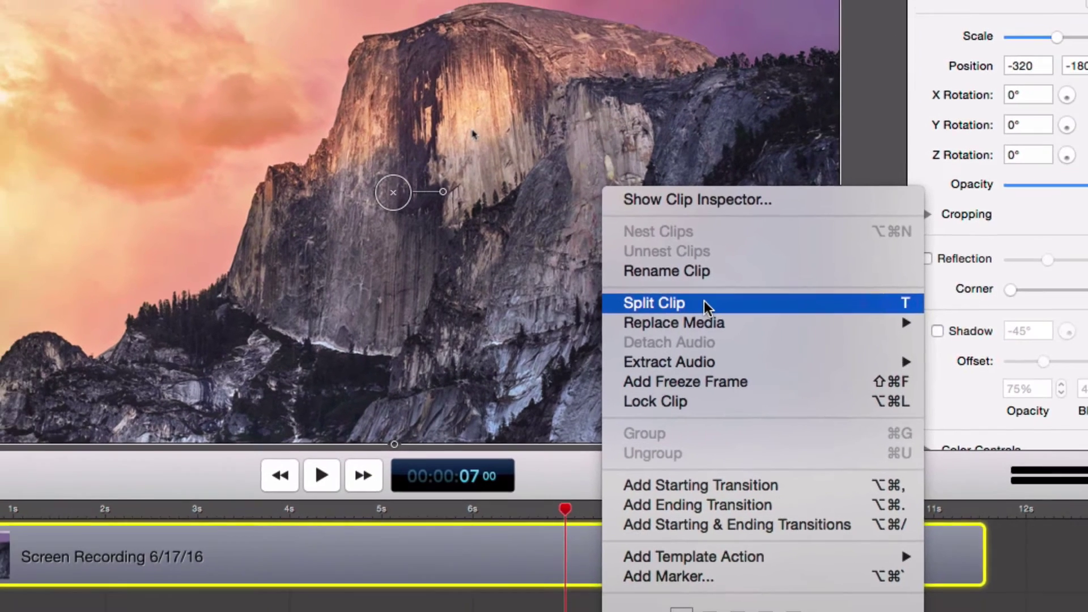
left_click(707, 301)
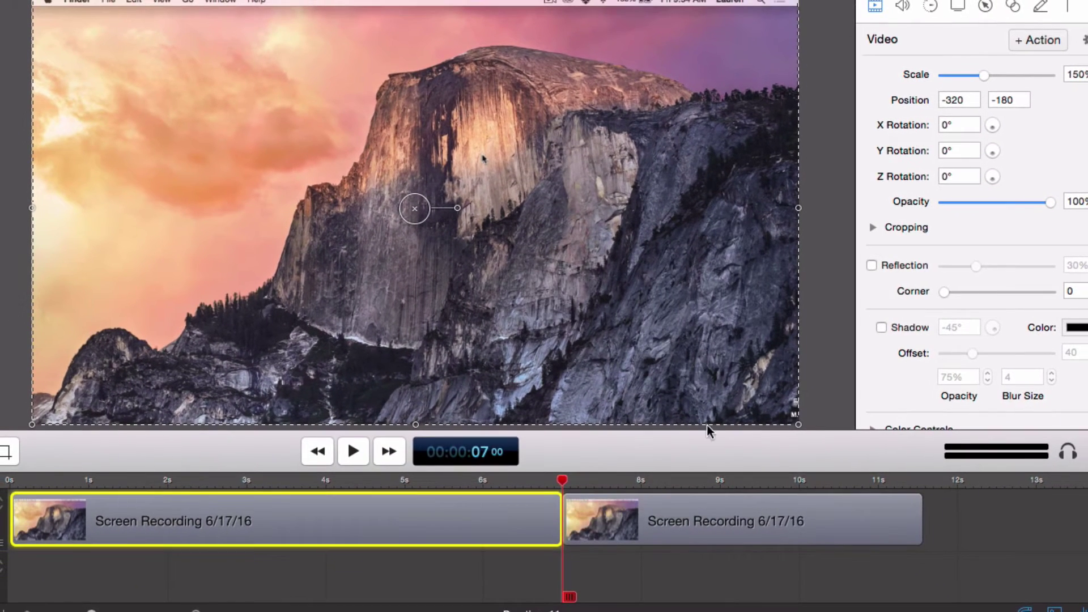
left_click(751, 521)
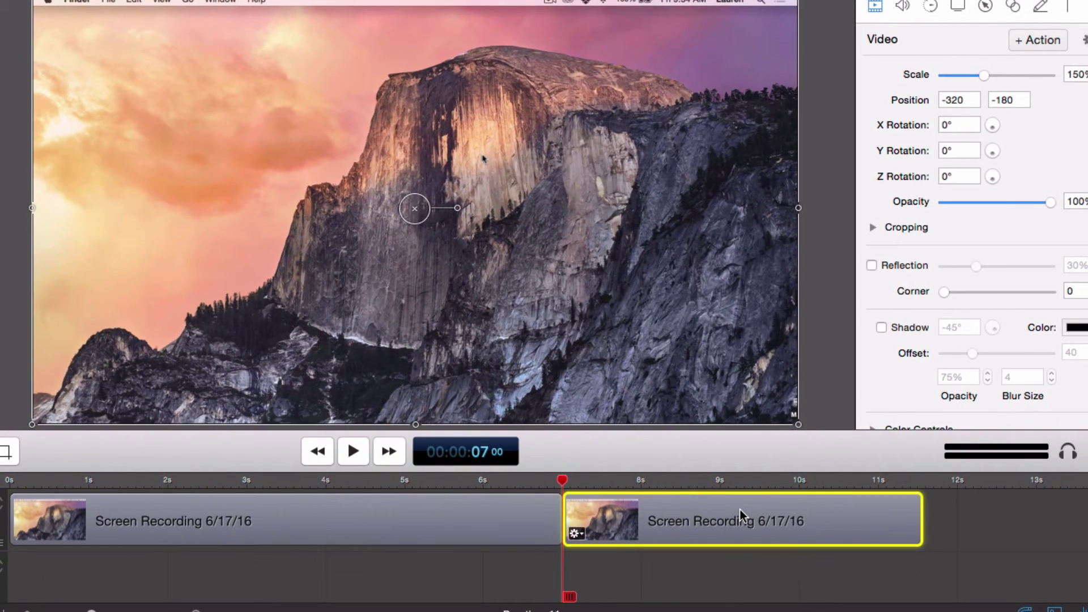
key("Delete")
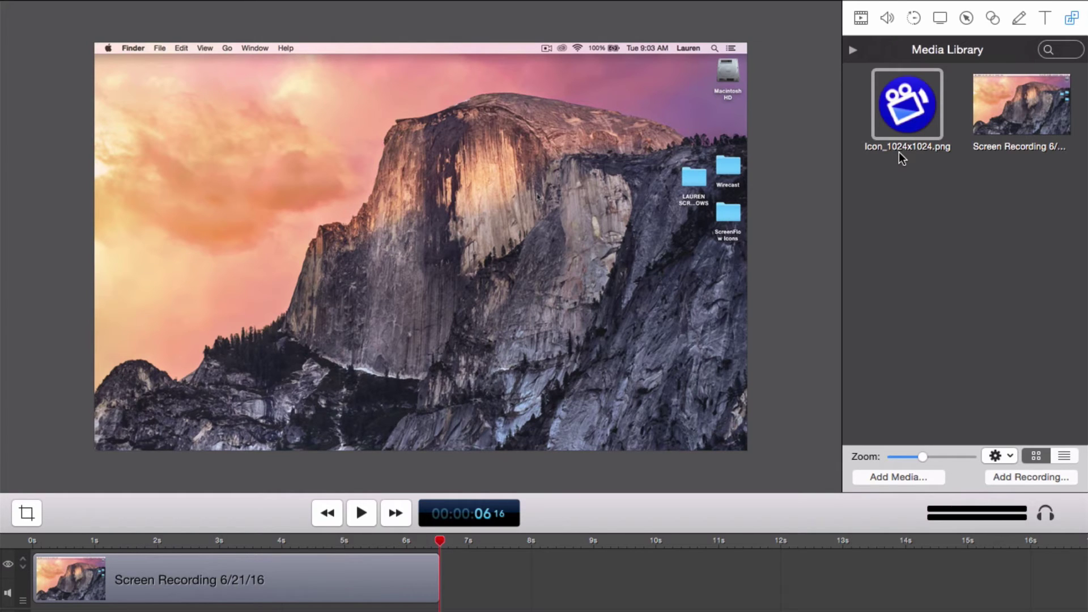
- Place Icon_1024x1024.png after the recording and overlap the two clips to form a transition
left_click_drag(913, 133, 478, 589)
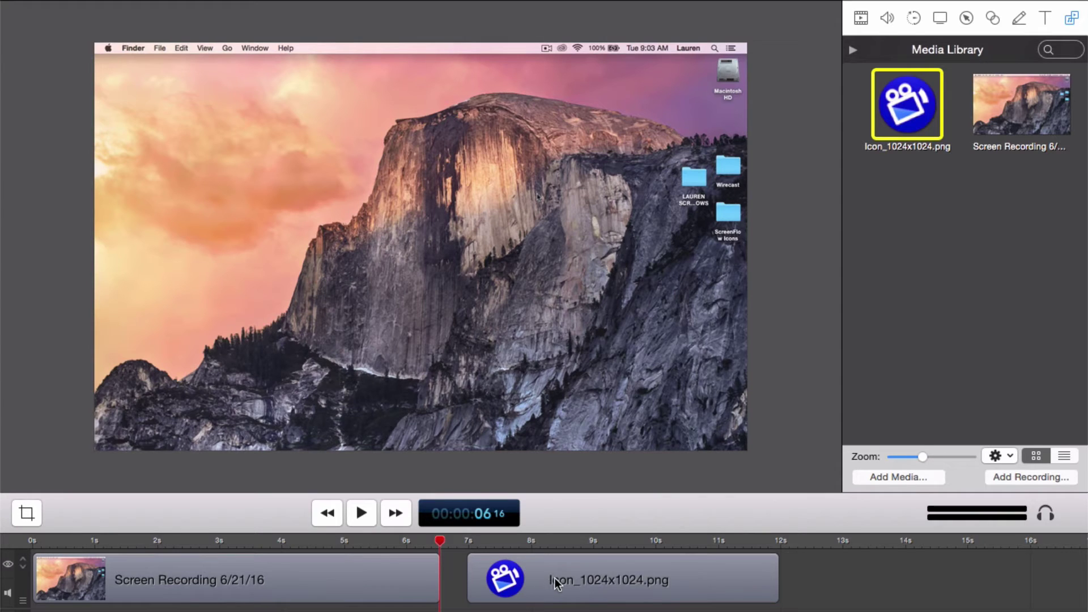
left_click_drag(555, 578, 542, 580)
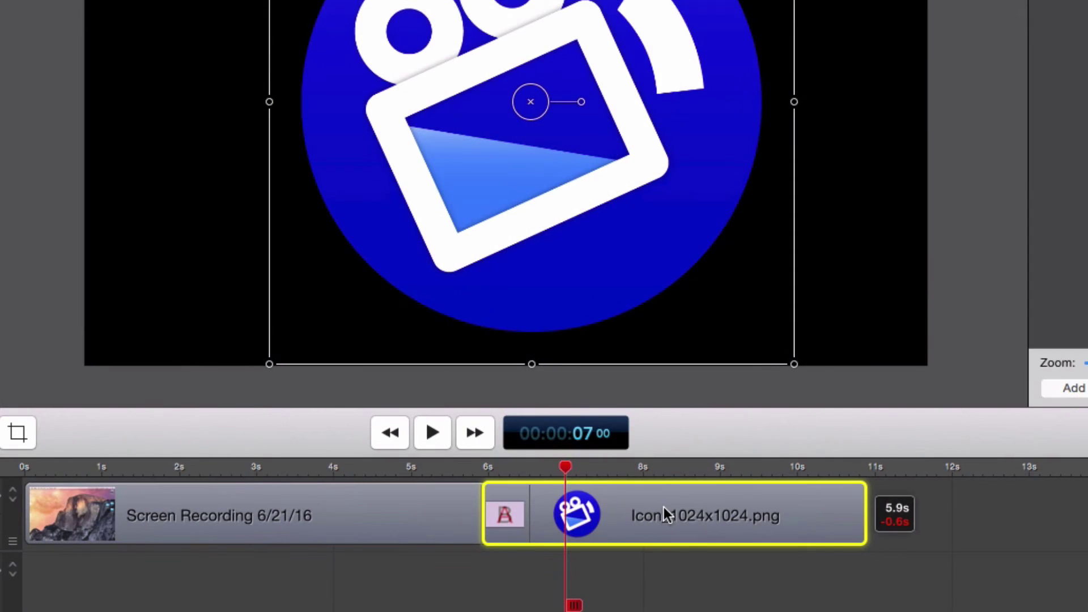
mouse_move(437, 580)
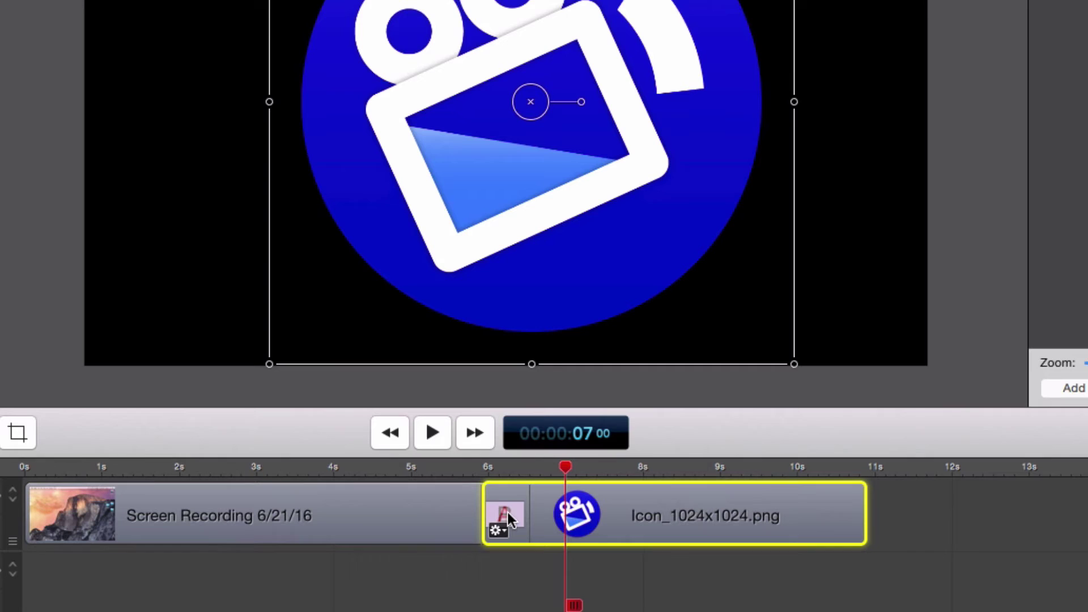
left_click(498, 529)
left_click(517, 546)
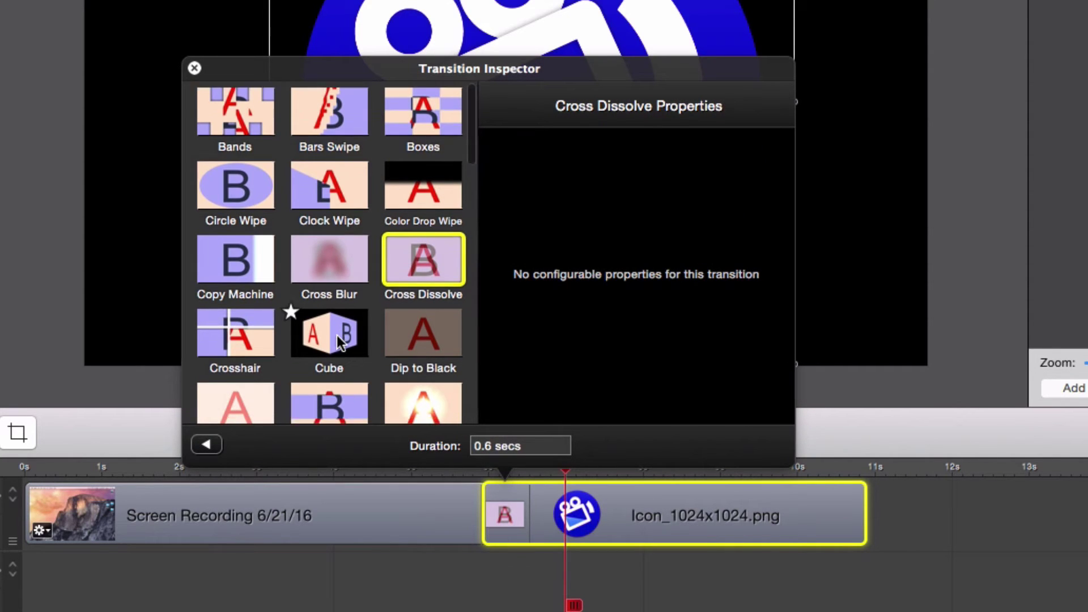
scroll(336, 335, "down", 5)
scroll(337, 335, "down", 10)
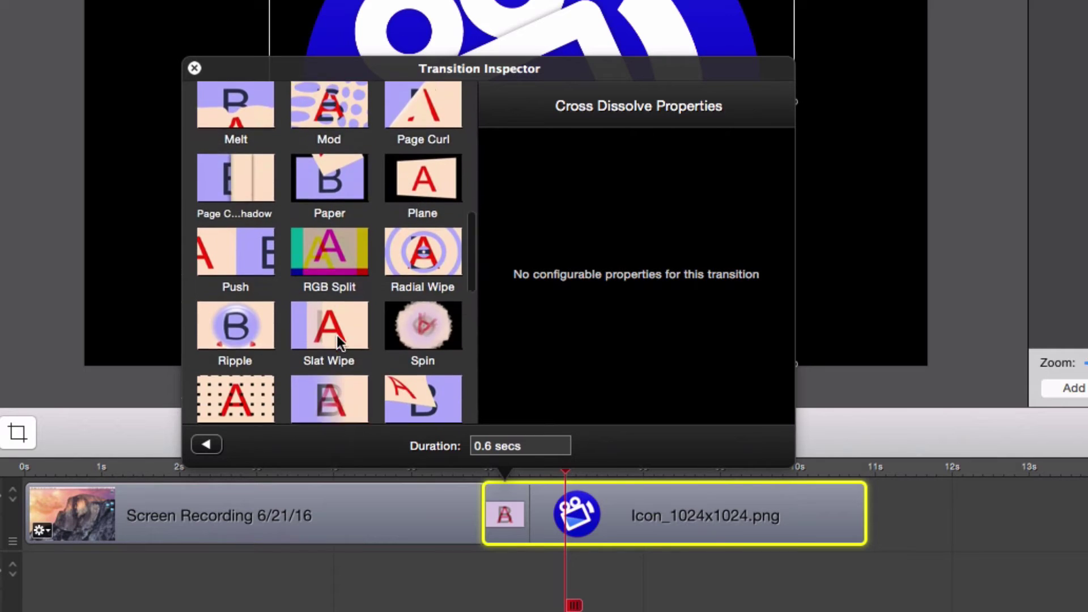
scroll(353, 291, "up", 15)
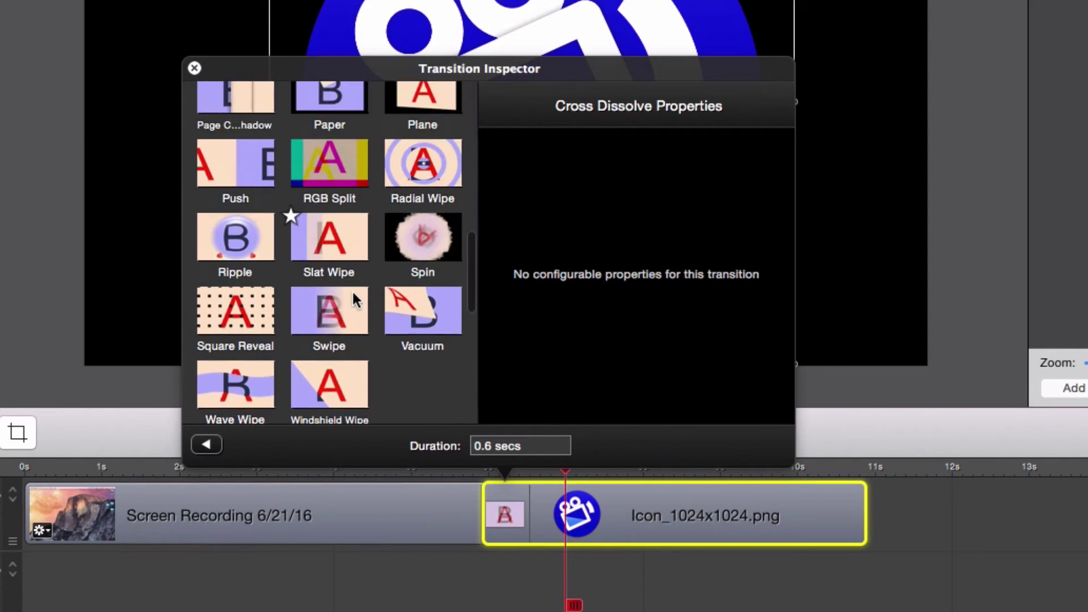
scroll(352, 291, "up", 4)
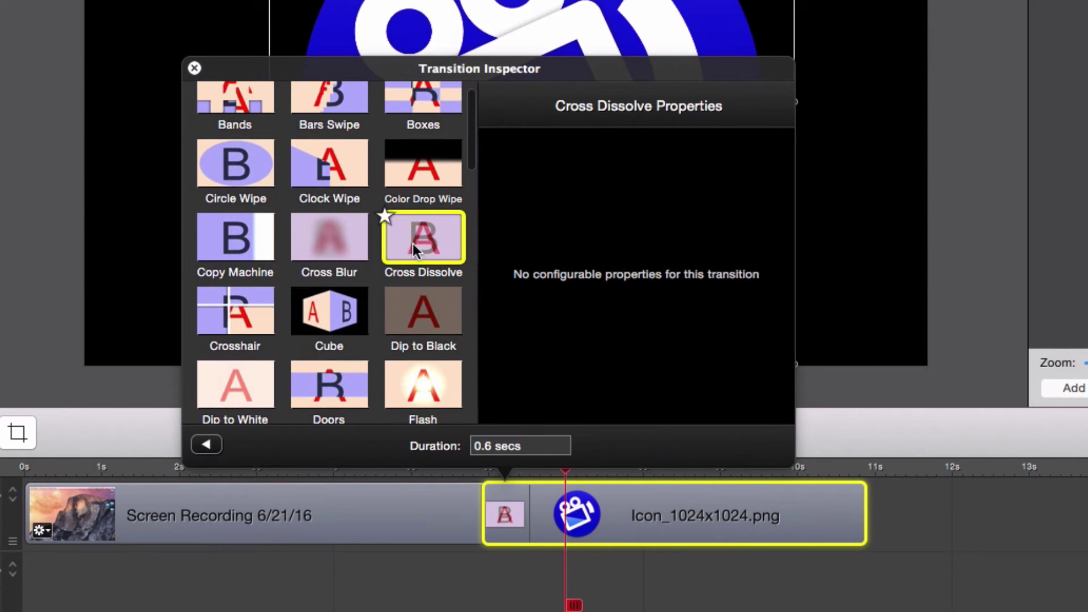
left_click(194, 68)
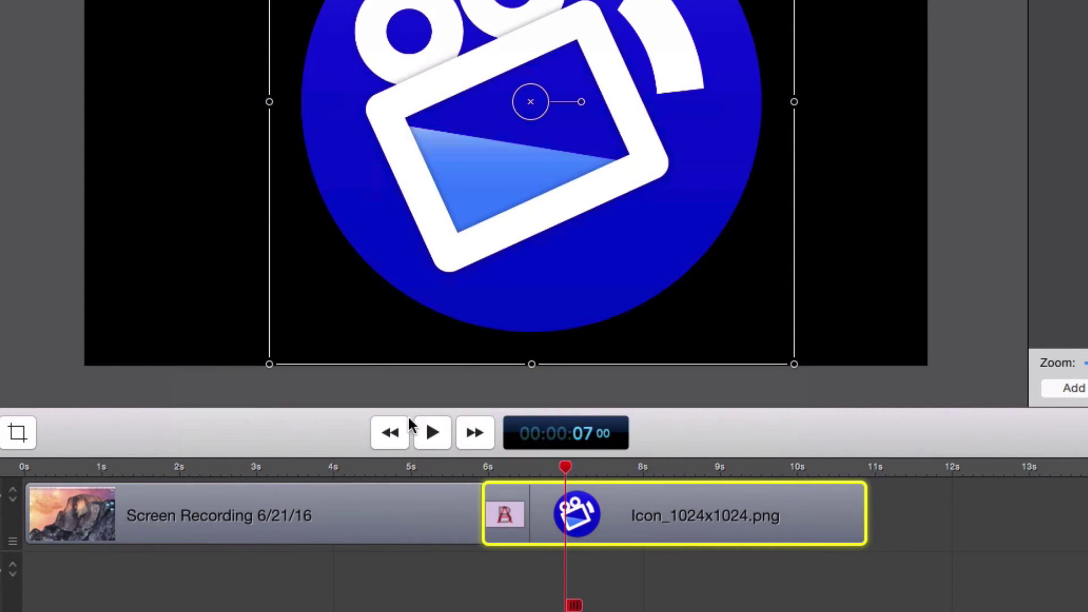
- Preview the dissolve into the logo, then show the logo clip's Video properties
left_click(442, 467)
left_click(433, 434)
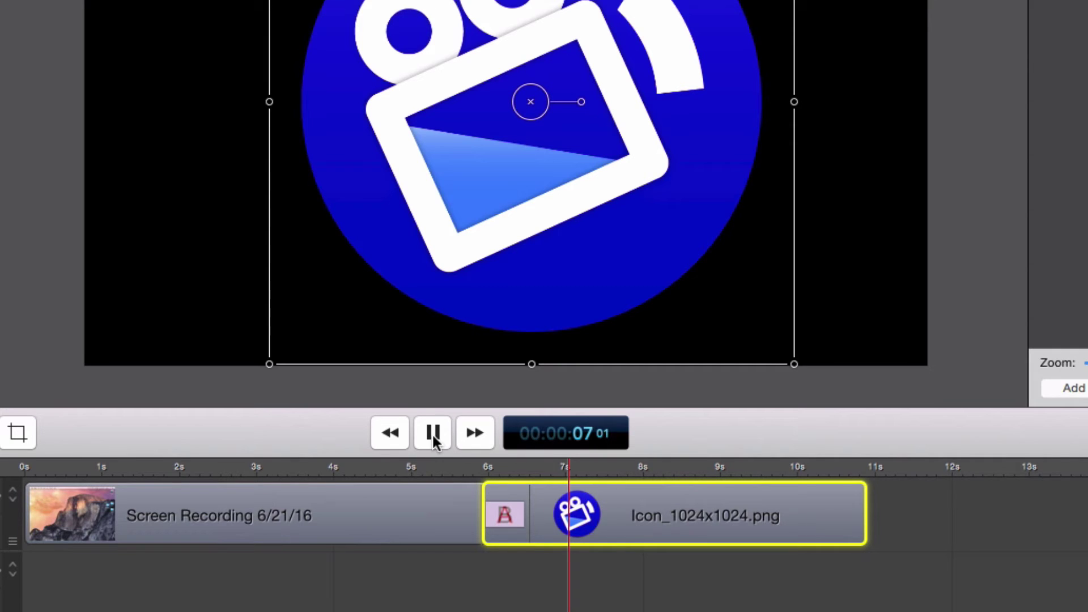
left_click(432, 433)
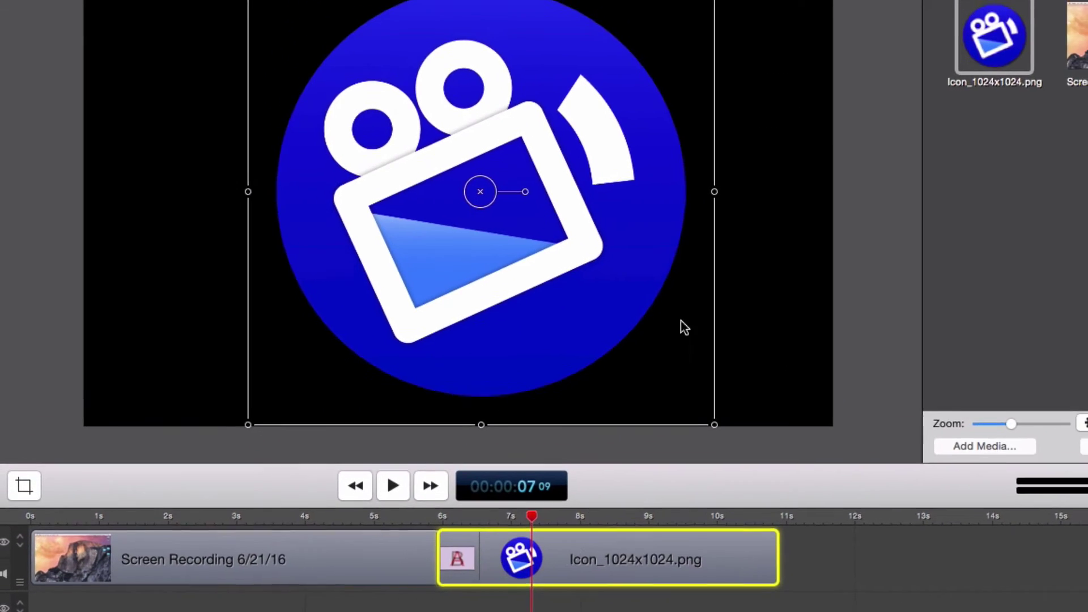
left_click(888, 5)
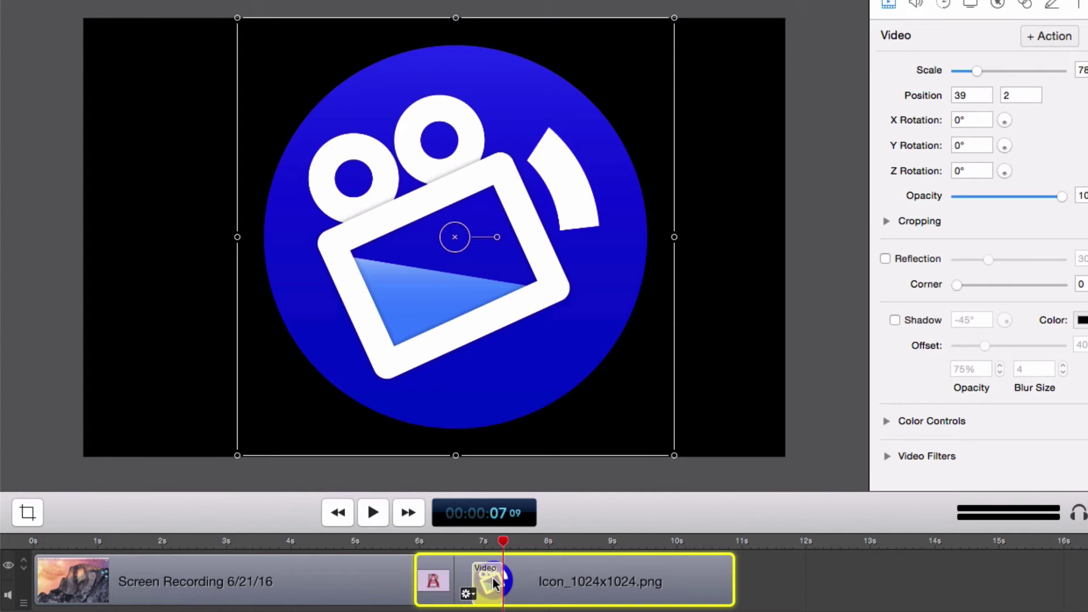
- Lengthen the logo's video action and, at 9 s, shrink the logo to a third in the bottom-right corner
left_click_drag(494, 575, 612, 578)
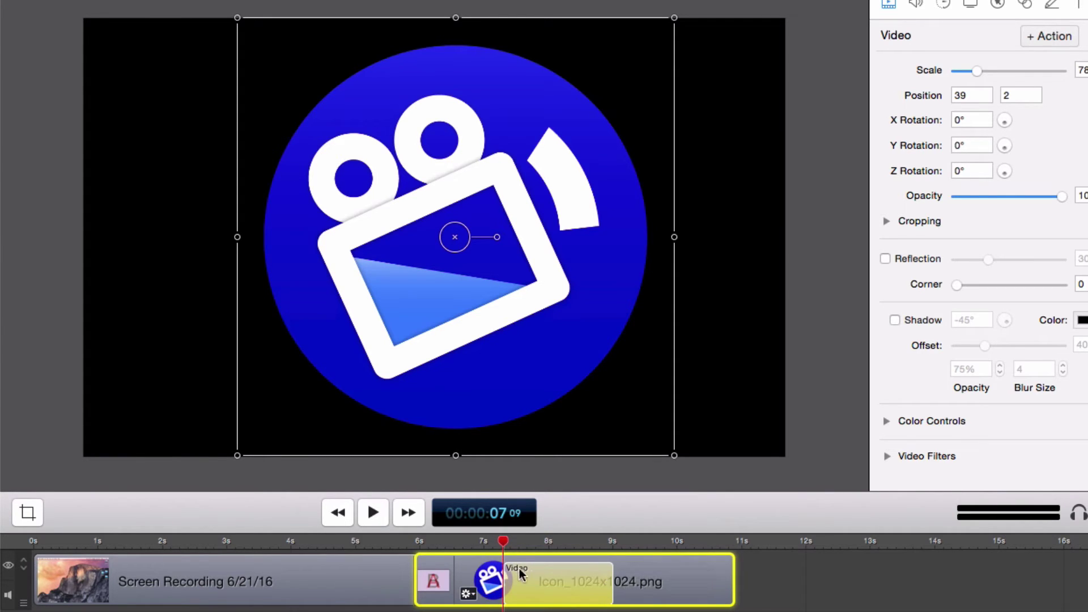
left_click_drag(503, 546, 616, 554)
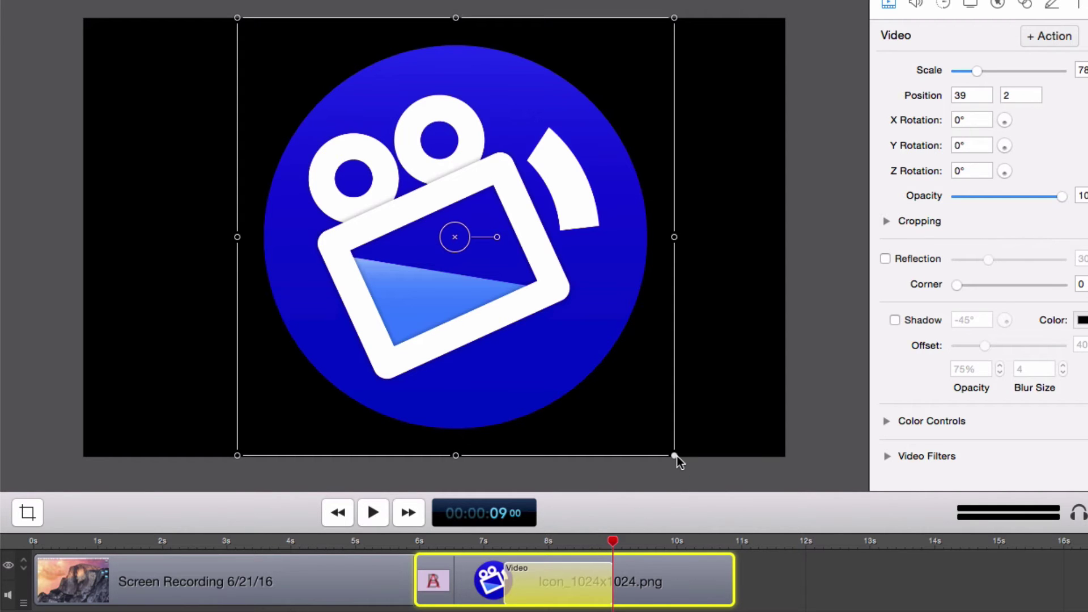
left_click_drag(674, 455, 343, 235)
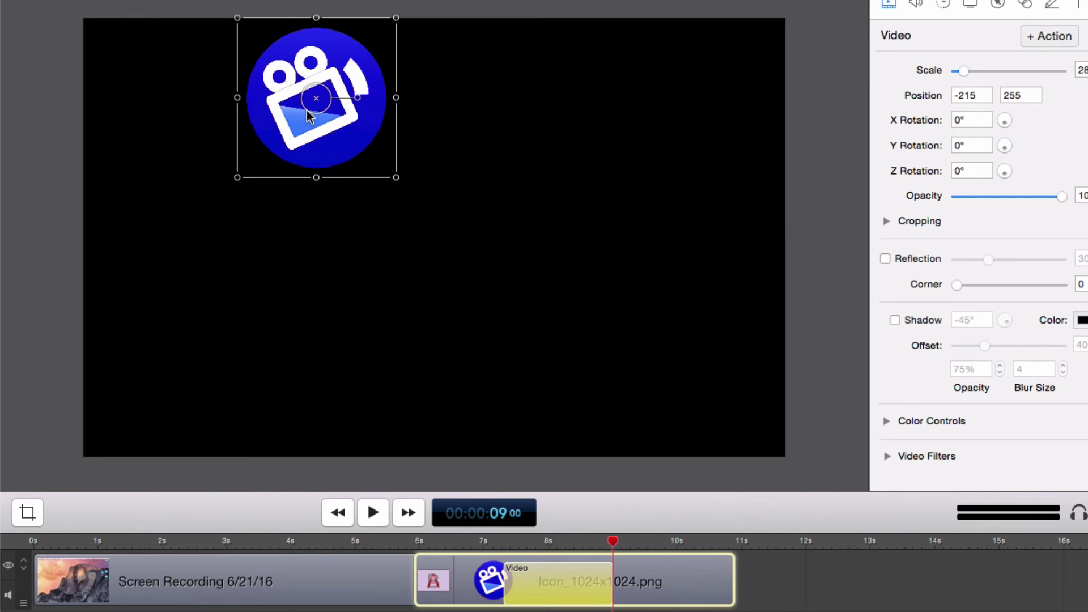
left_click_drag(311, 115, 701, 364)
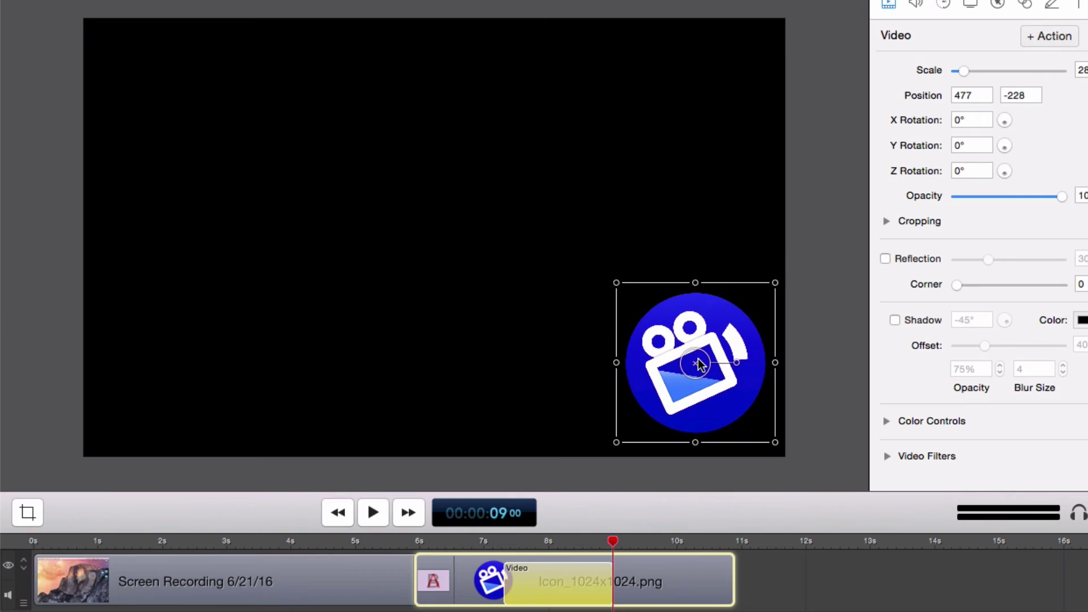
- Play the logo animation back from about 4 seconds
left_click(322, 541)
left_click(372, 511)
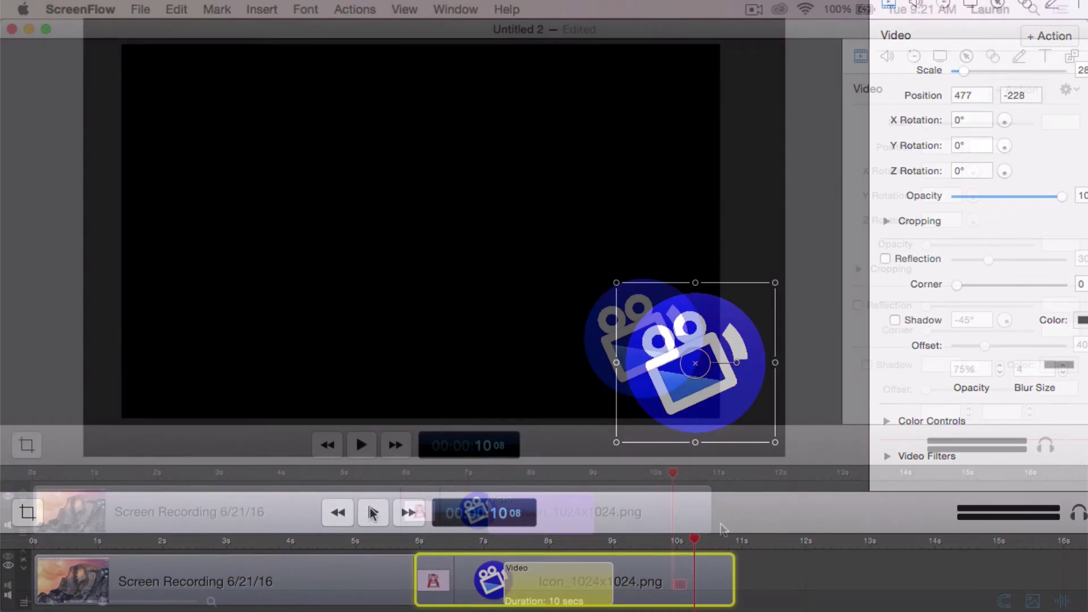
left_click(743, 593)
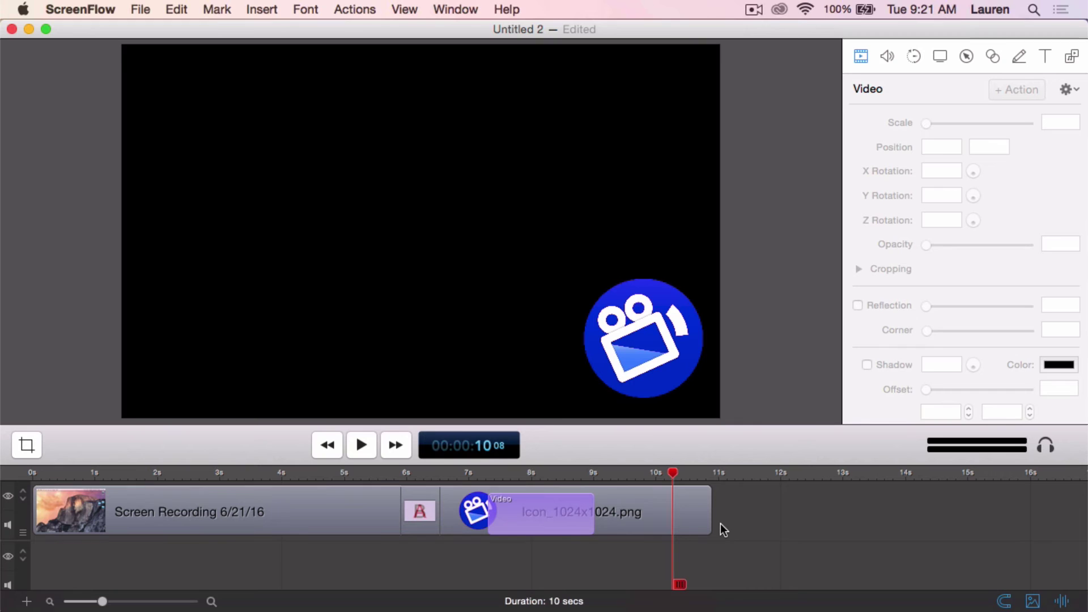
- Start an export with the Web - High preset at a custom size of 1920 × 1080
left_click(141, 10)
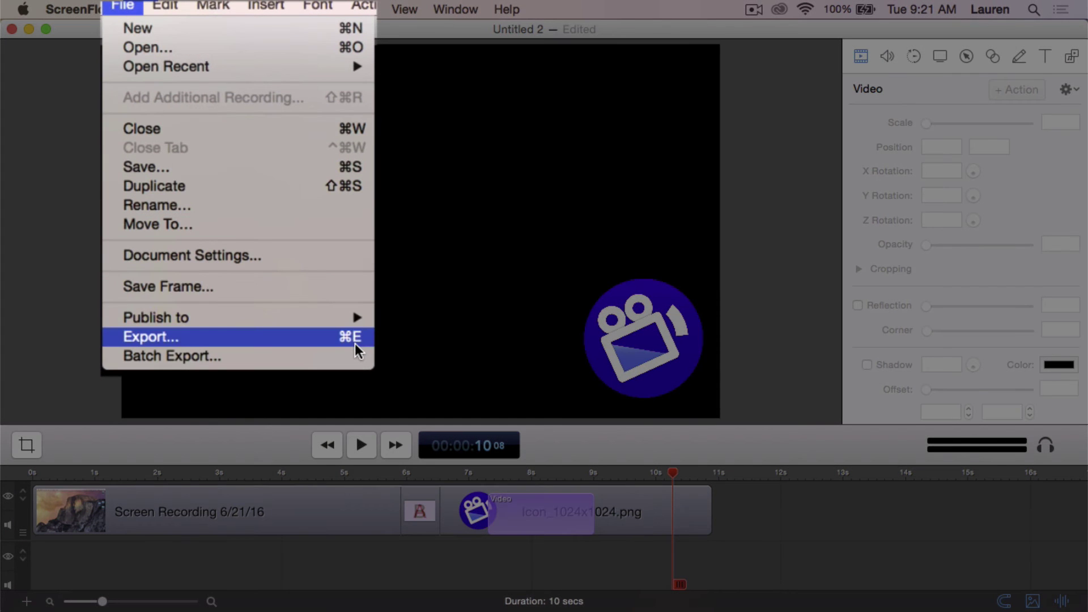
left_click(356, 347)
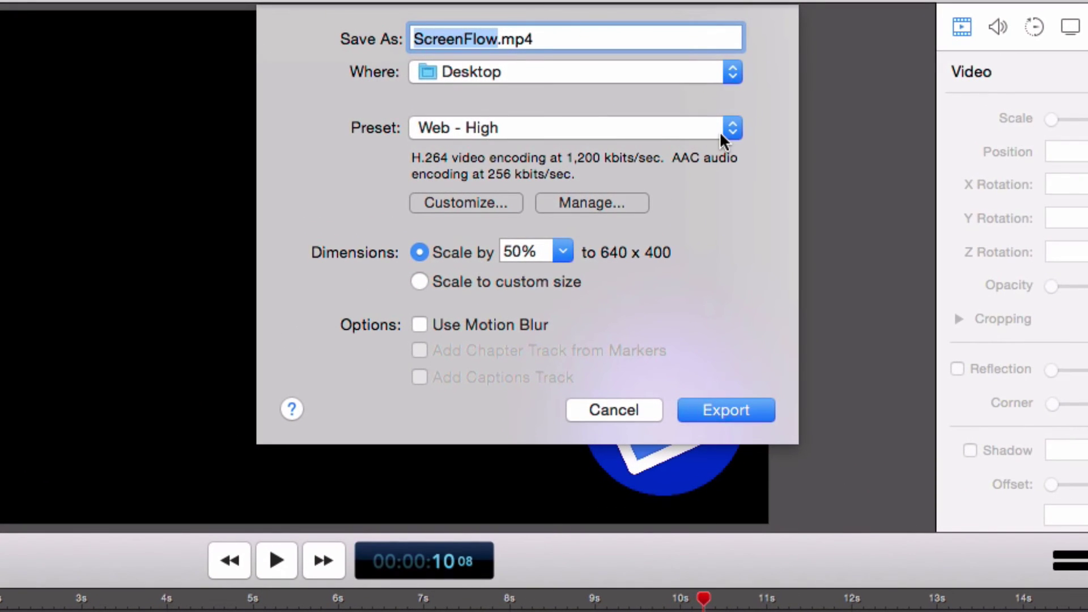
left_click(726, 135)
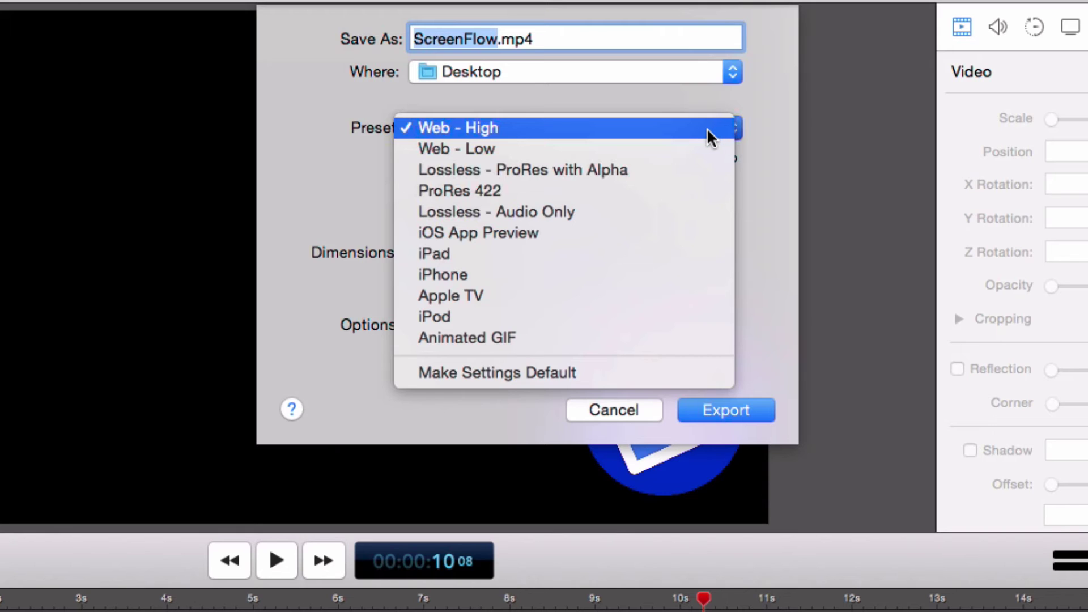
left_click(706, 128)
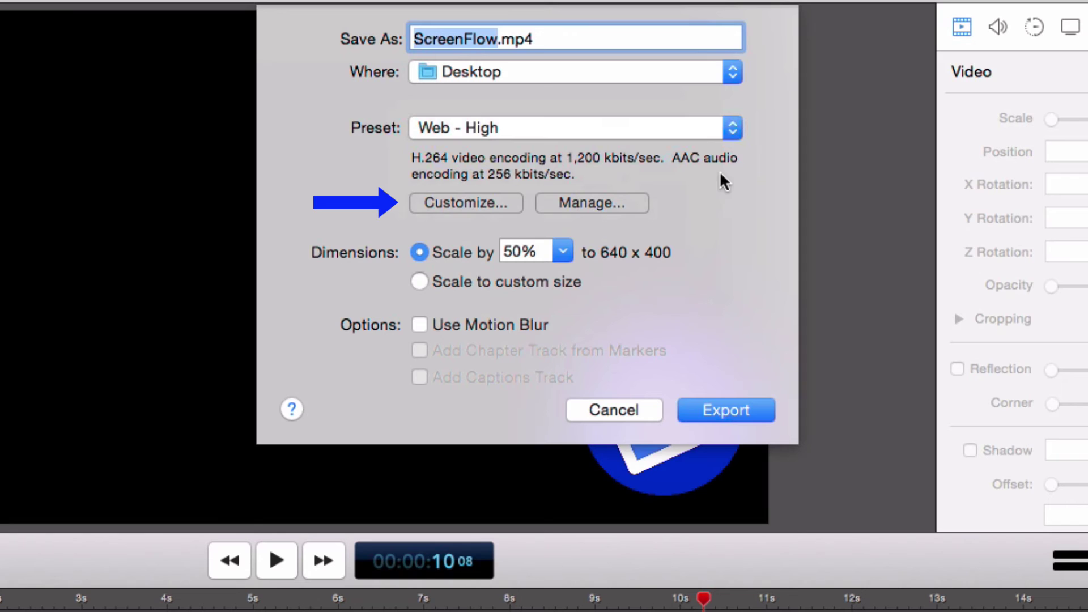
left_click(418, 280)
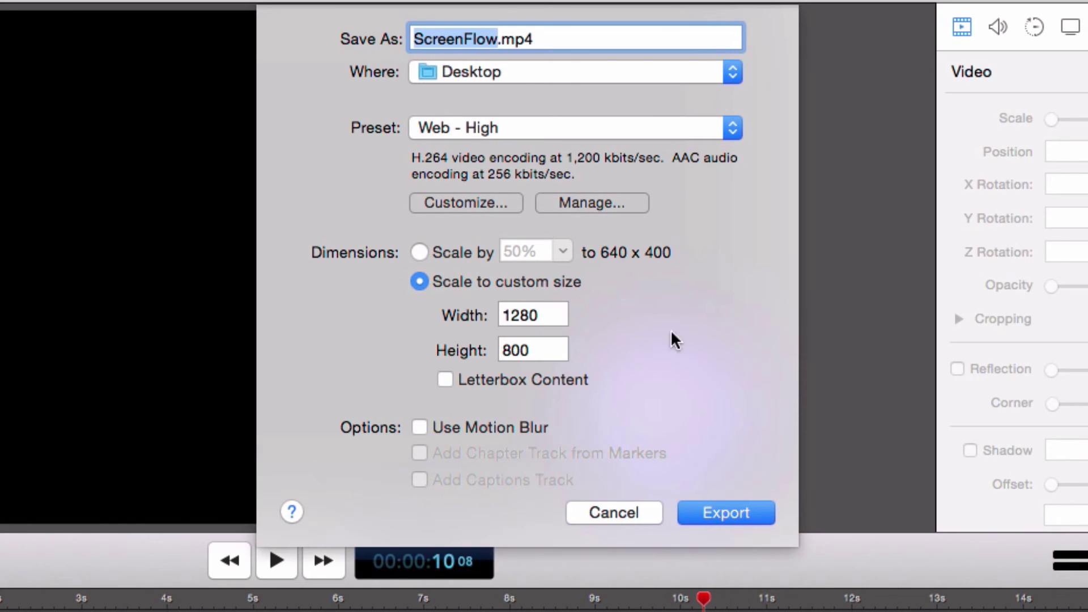
left_click(557, 313)
double_click(557, 314)
type("1920")
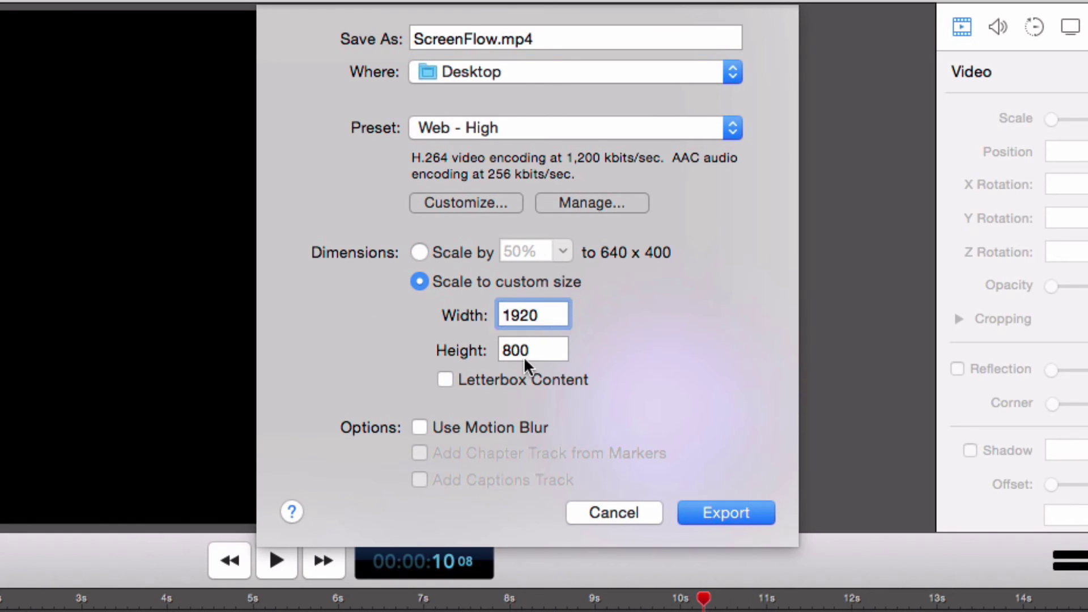
double_click(525, 352)
type("1080")
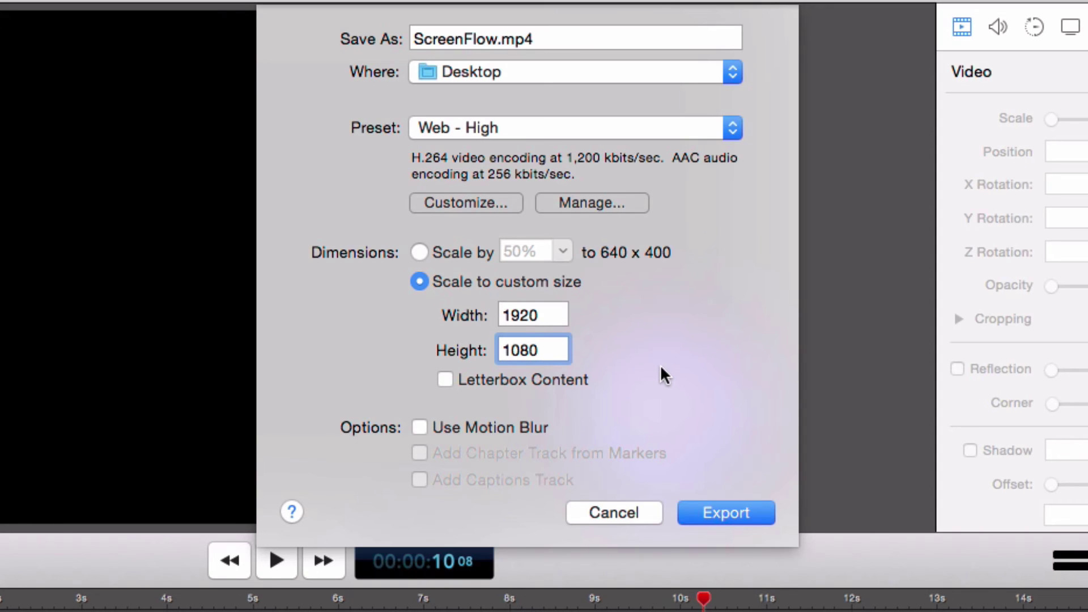
- Customize the preset's video datarate to 8,000 kbits/sec and confirm
left_click(498, 204)
key("Tab")
type("8000")
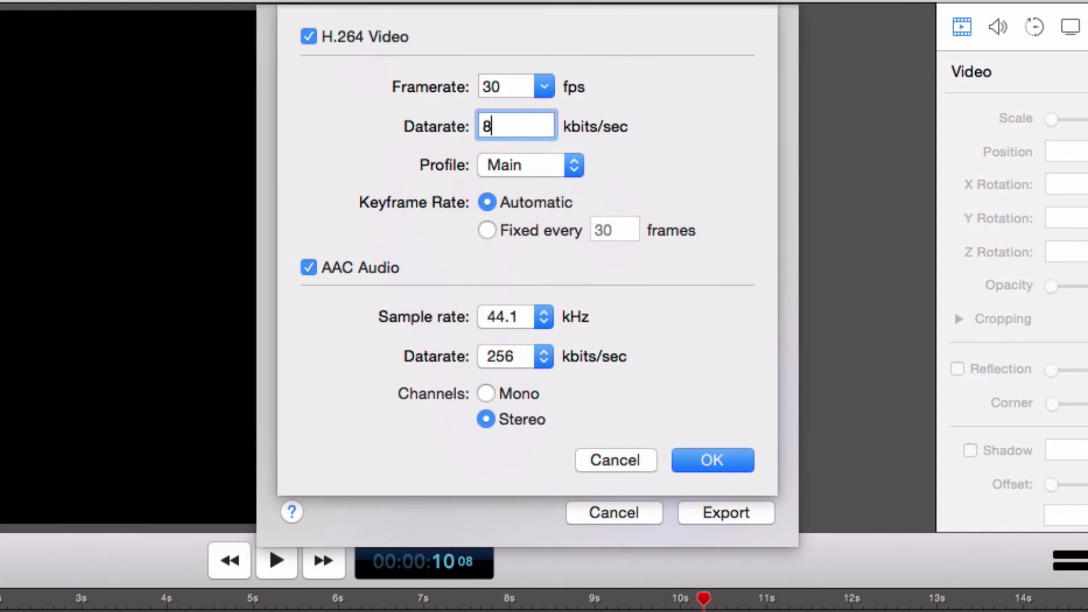
left_click(716, 457)
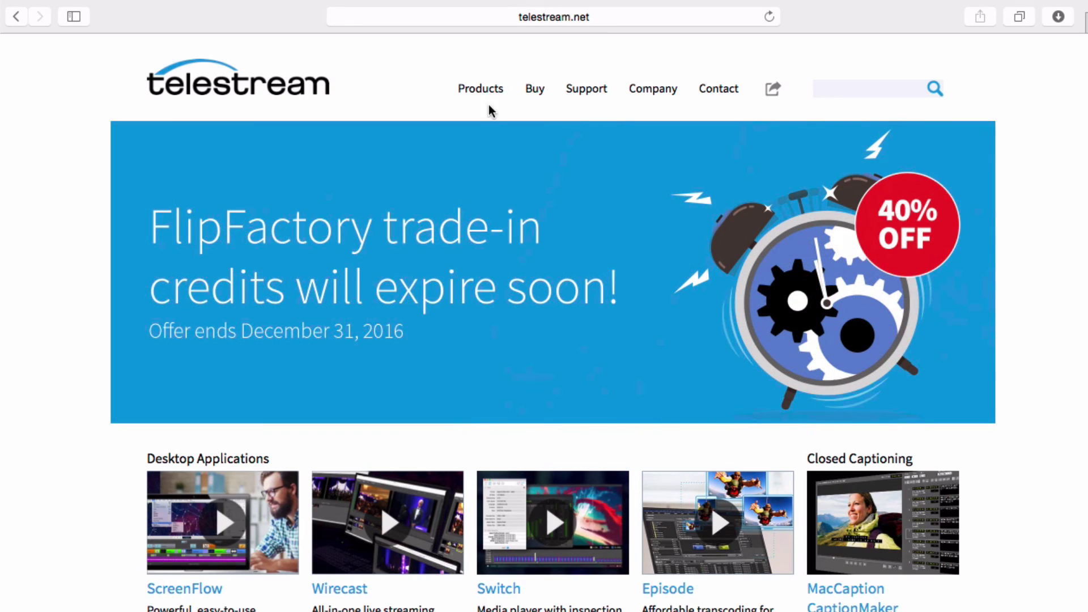
- Expand the ScreenFlow 6, ScreenFlow 5 and earlier, and Getting Started tutorial sections
mouse_move(491, 86)
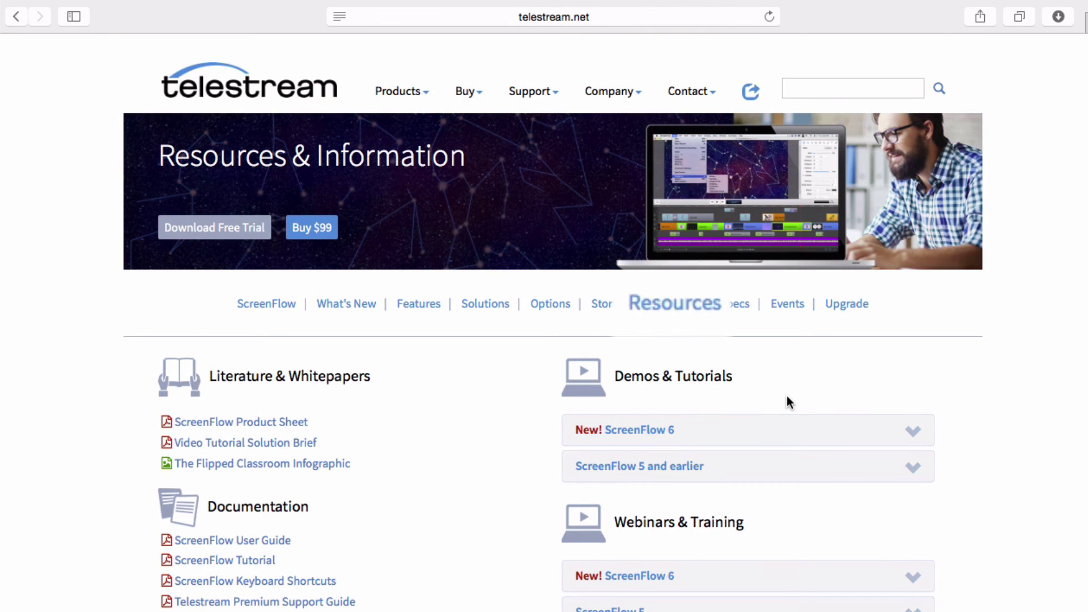
left_click(922, 442)
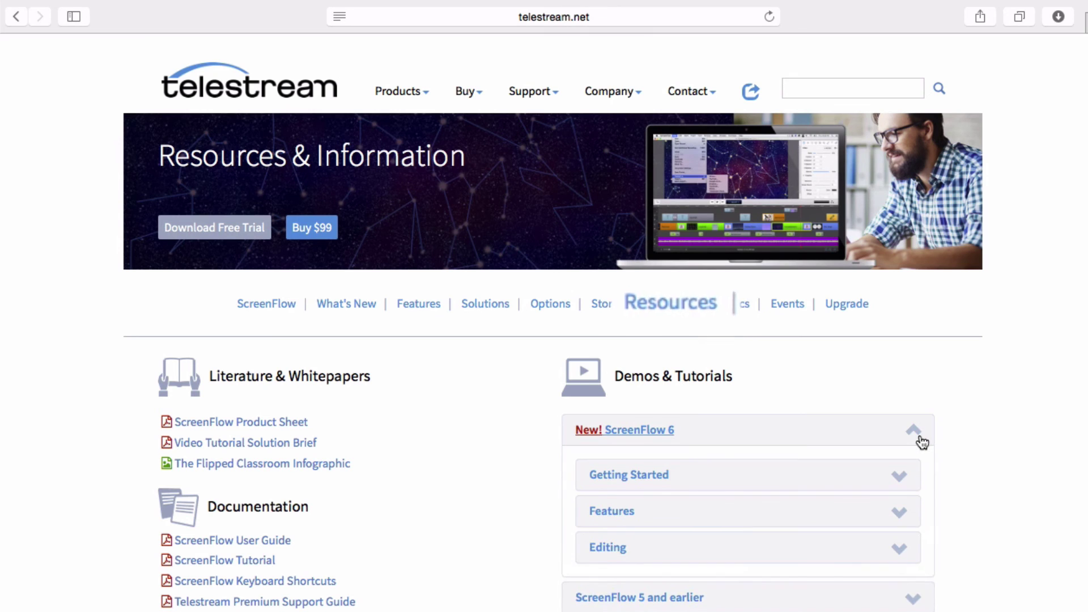
scroll(921, 441, "down", 3)
left_click(909, 512)
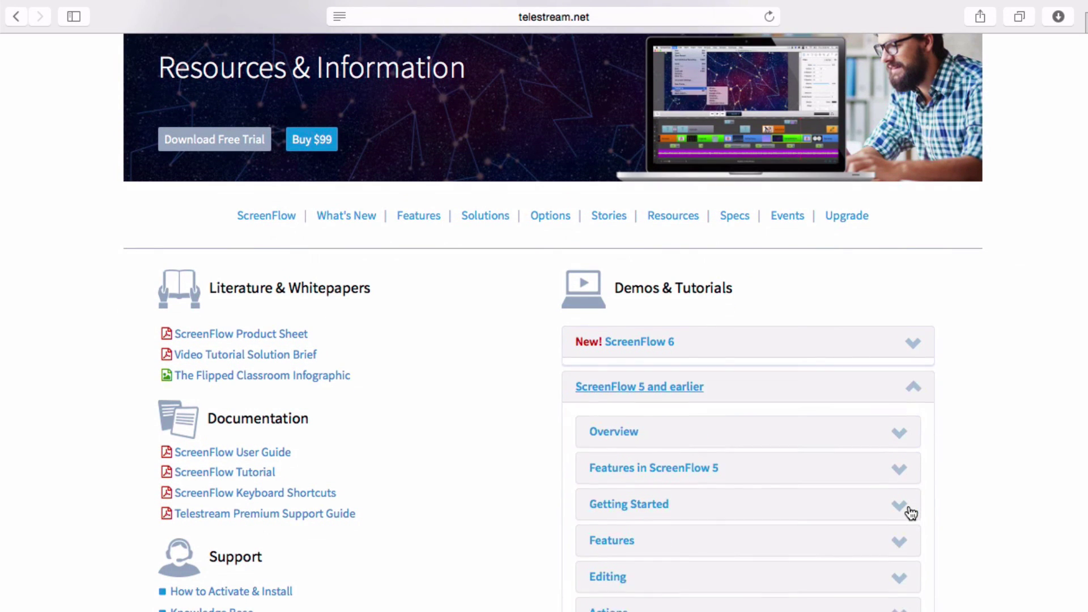
scroll(910, 513, "down", 3)
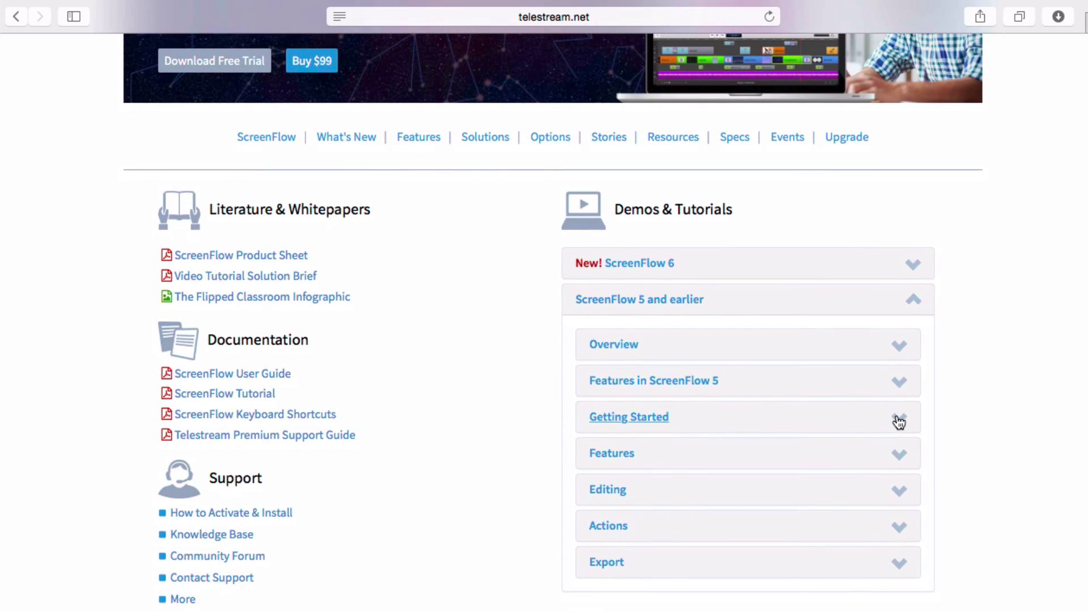
left_click(899, 422)
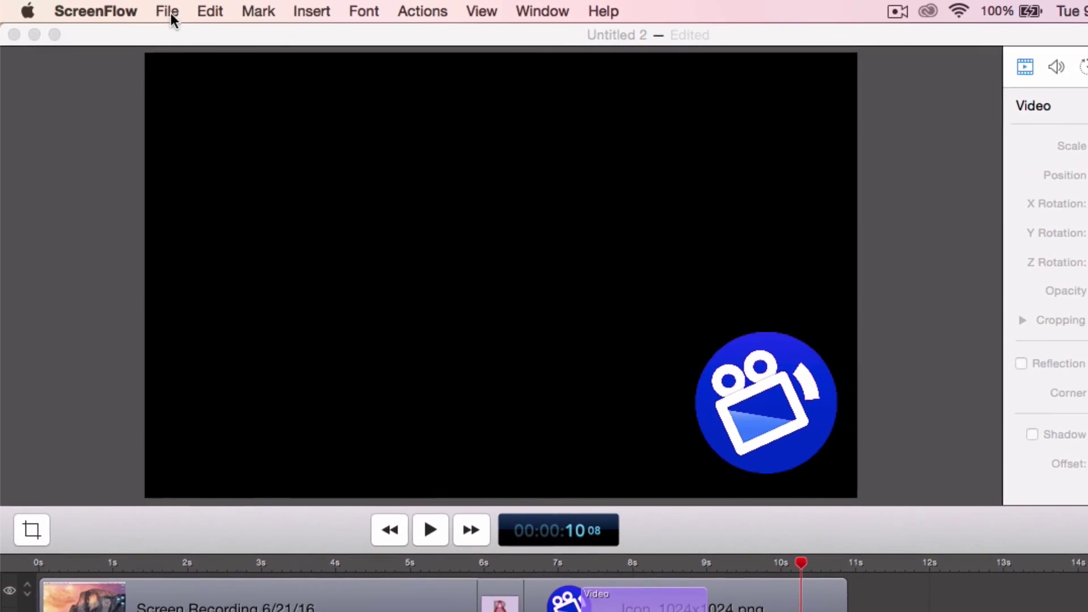
- Start Publish to Vimeo, sign in with the account e-mail, and allow ScreenFlow access
left_click(171, 12)
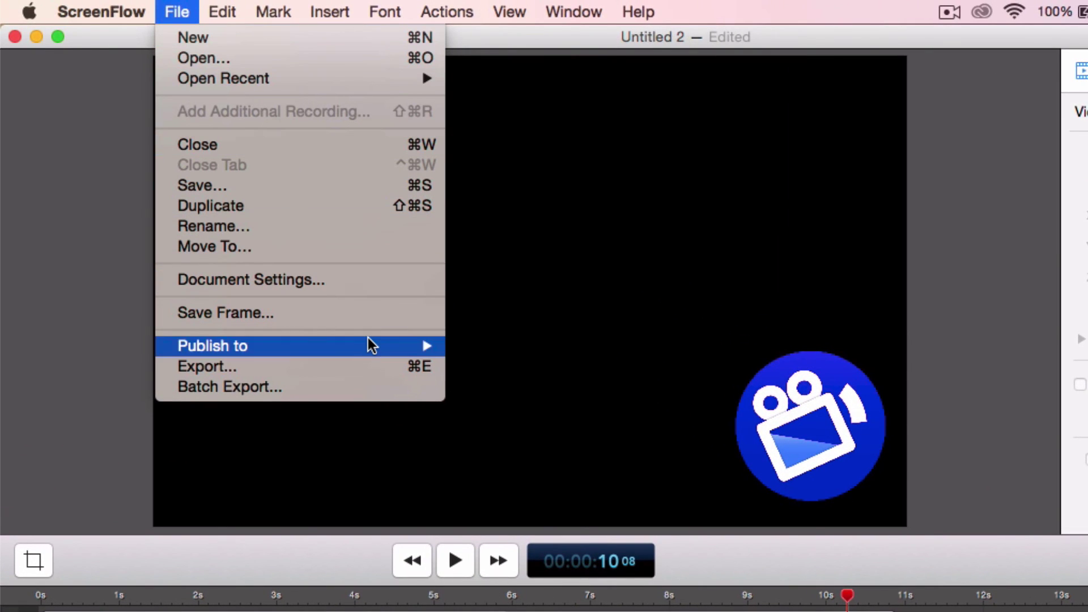
mouse_move(370, 344)
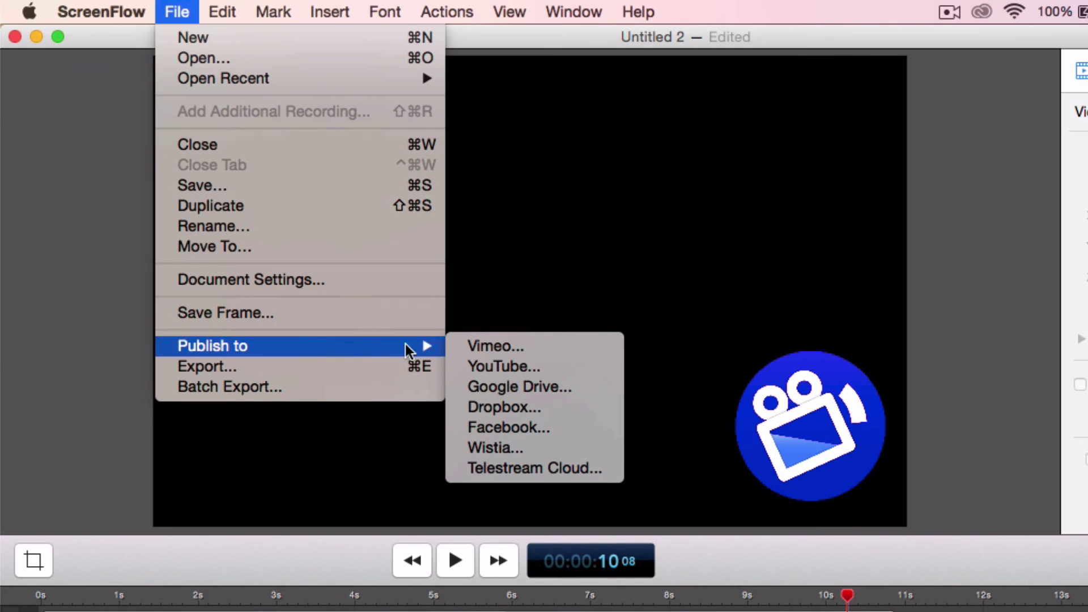
left_click(510, 345)
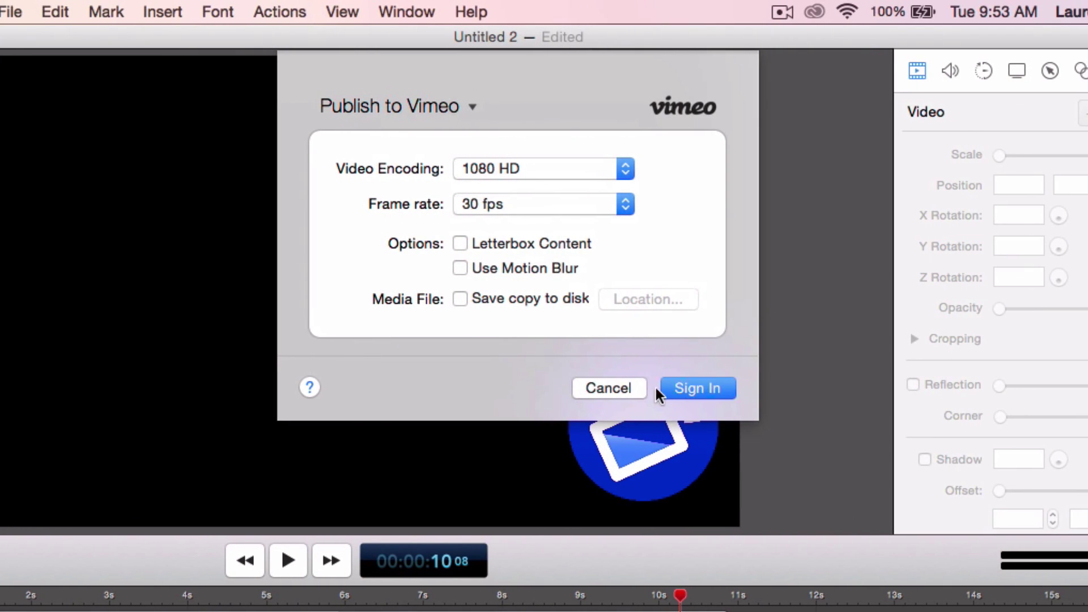
left_click(675, 387)
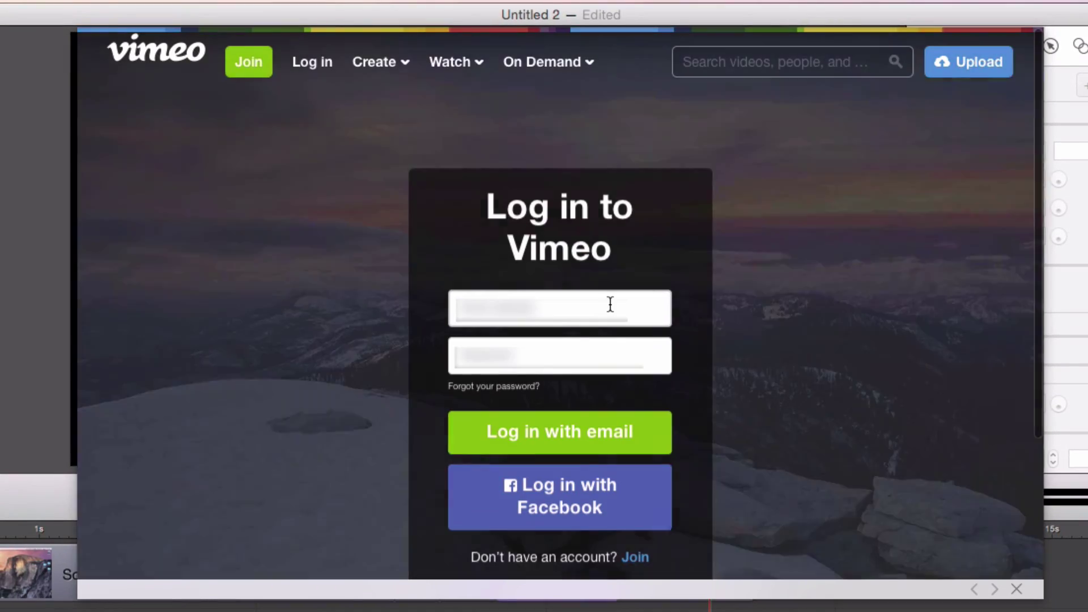
left_click(610, 305)
type("email")
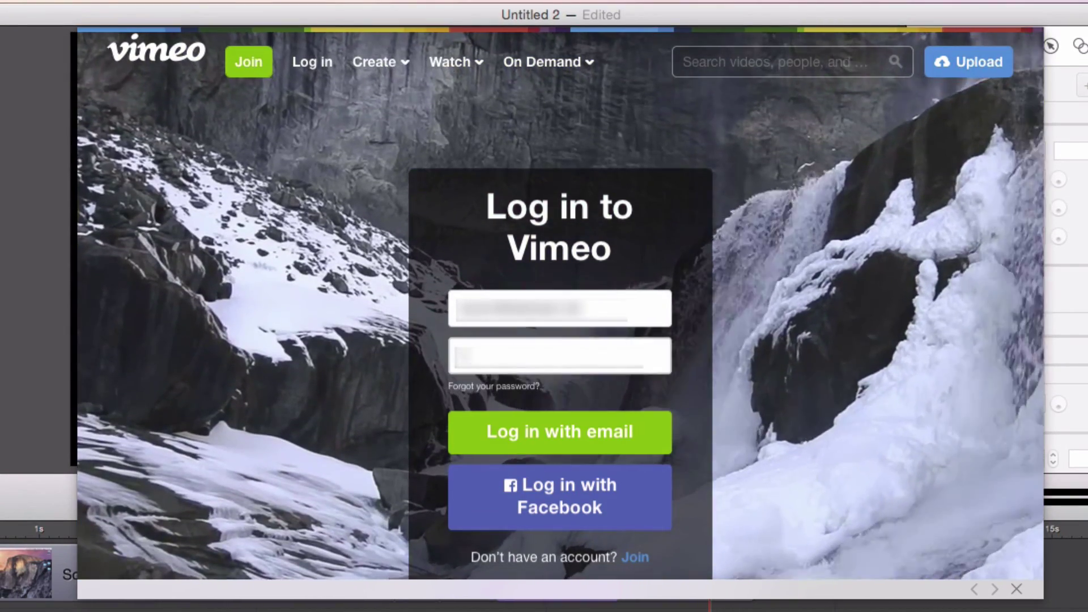
key("Return")
scroll(662, 200, "down", 5)
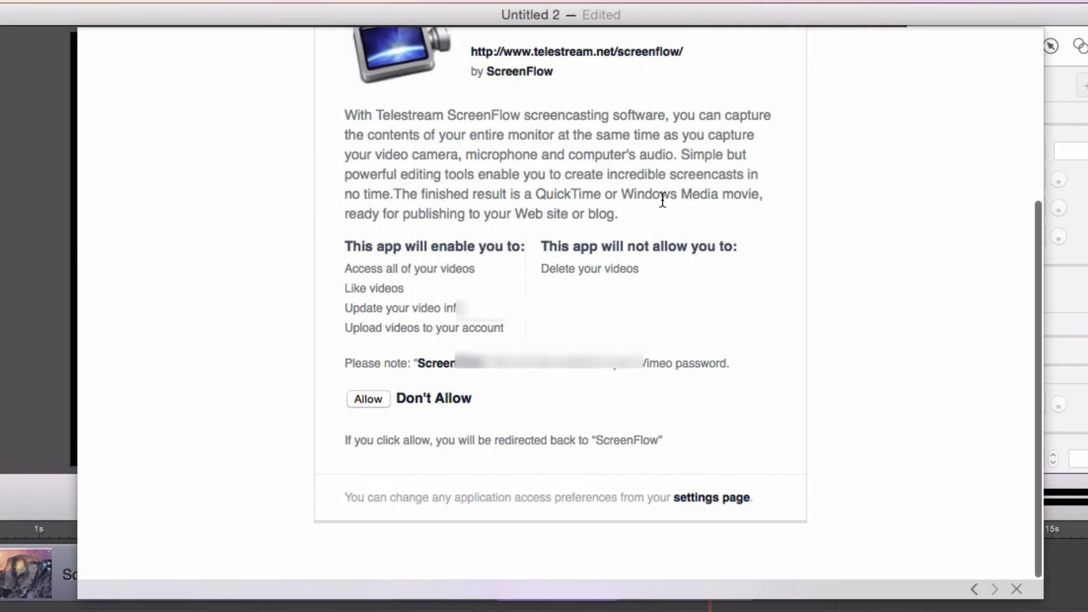
left_click(369, 399)
- Enter the title 'vimeo' and the description 'screenflow' for the upload
type("vimeo")
left_click(478, 168)
type("screenflow")
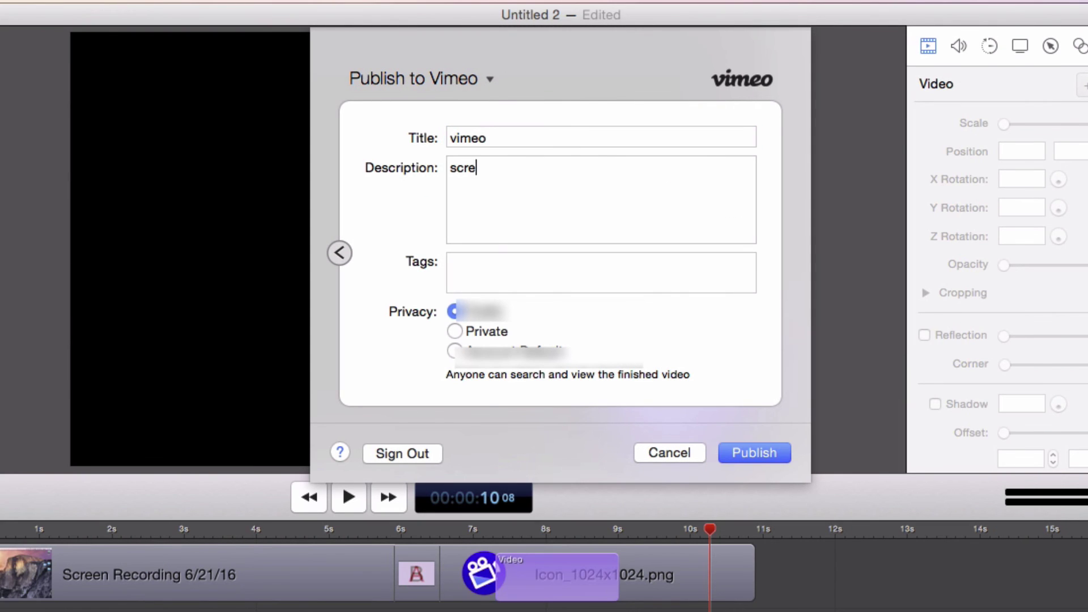